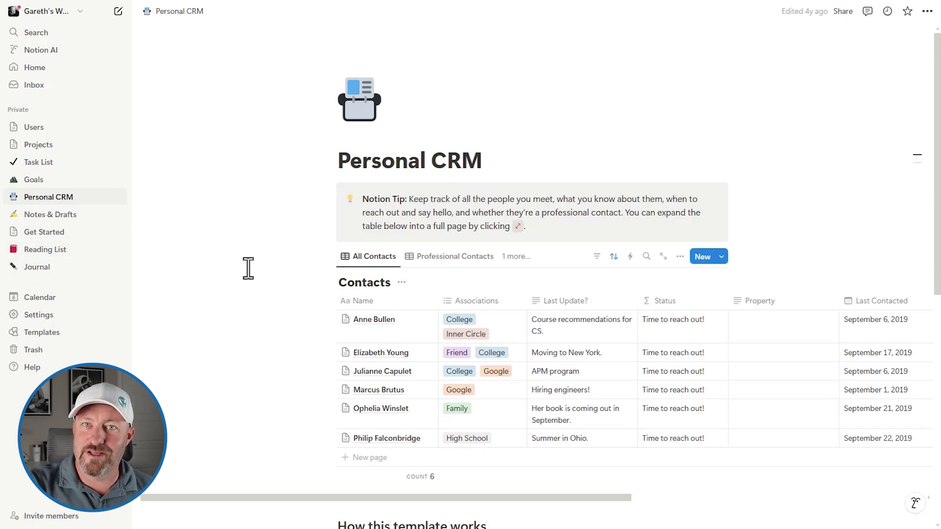
Check the Professional Contacts view, then return to All Contacts without editing the name cell
scroll(250, 284, down, 1)
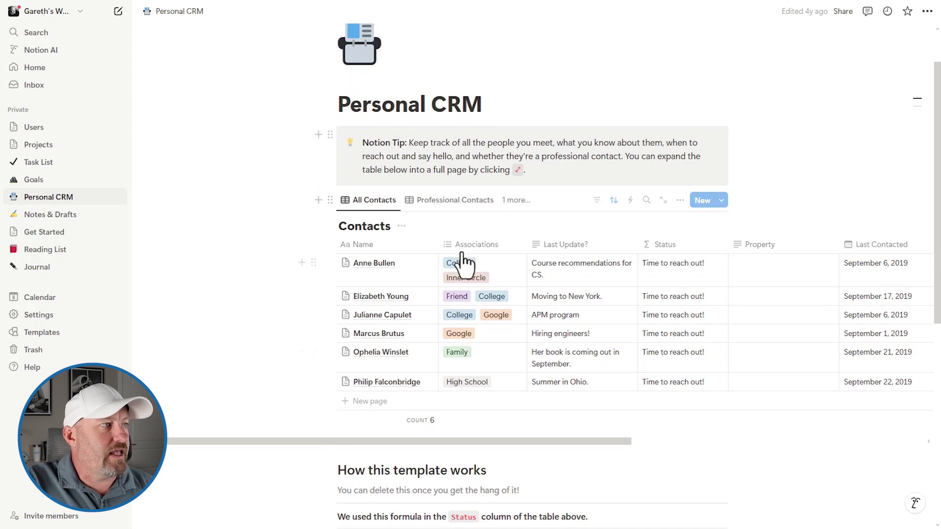
click(451, 201)
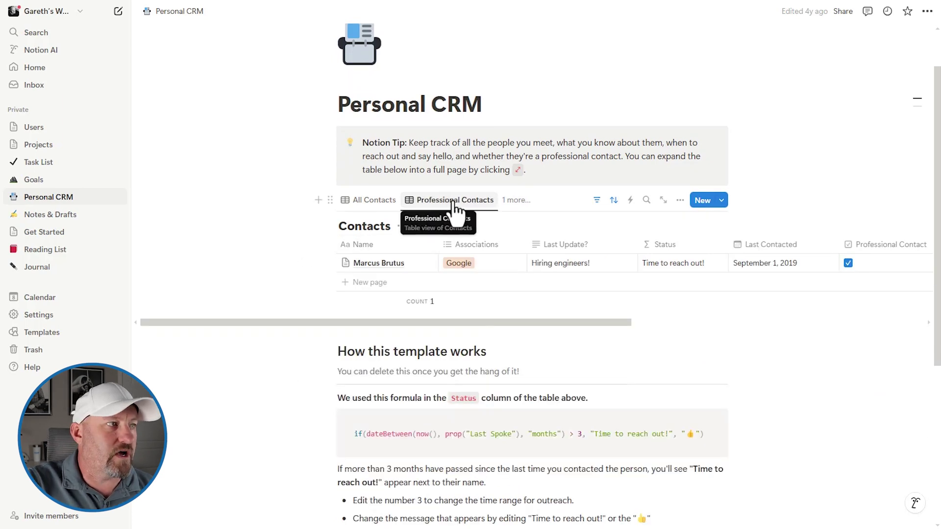
click(359, 201)
click(377, 339)
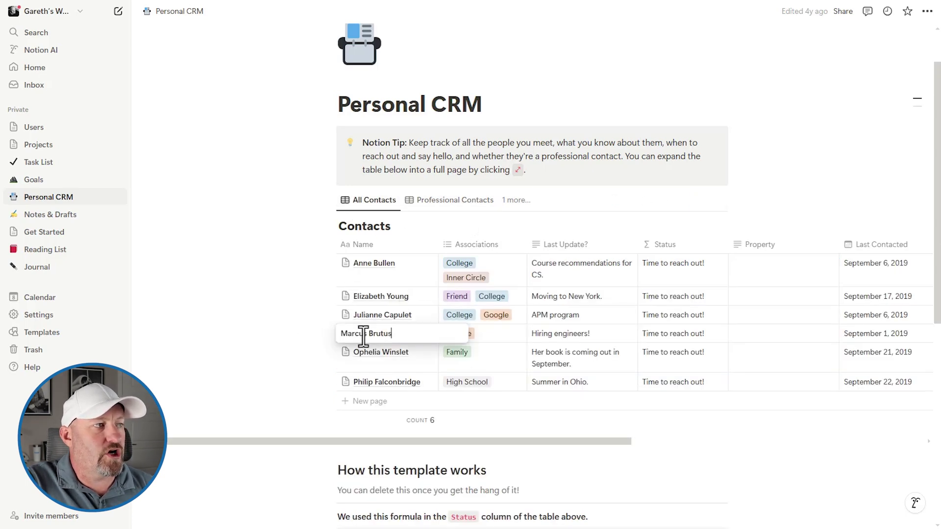
key(Escape)
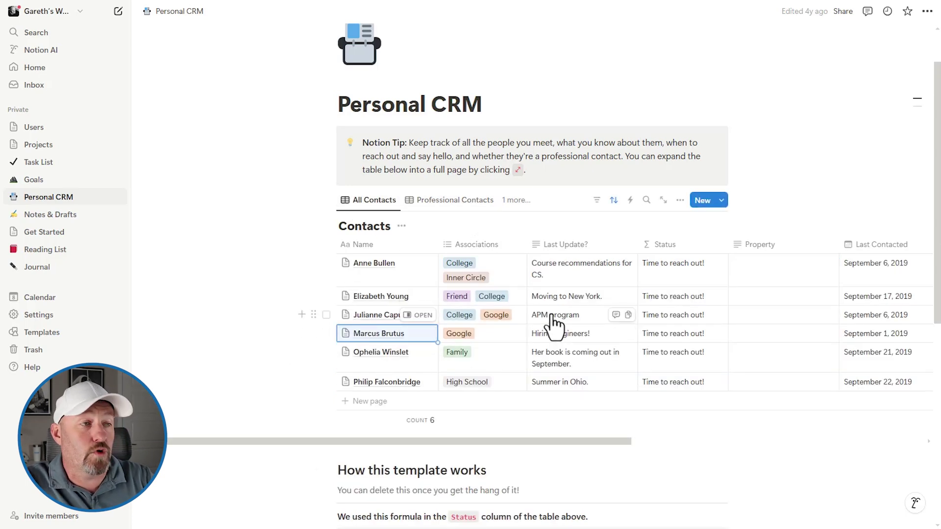
Scroll the Contacts table right and bring up the empty Column property's menu
scroll(555, 325, right, 5)
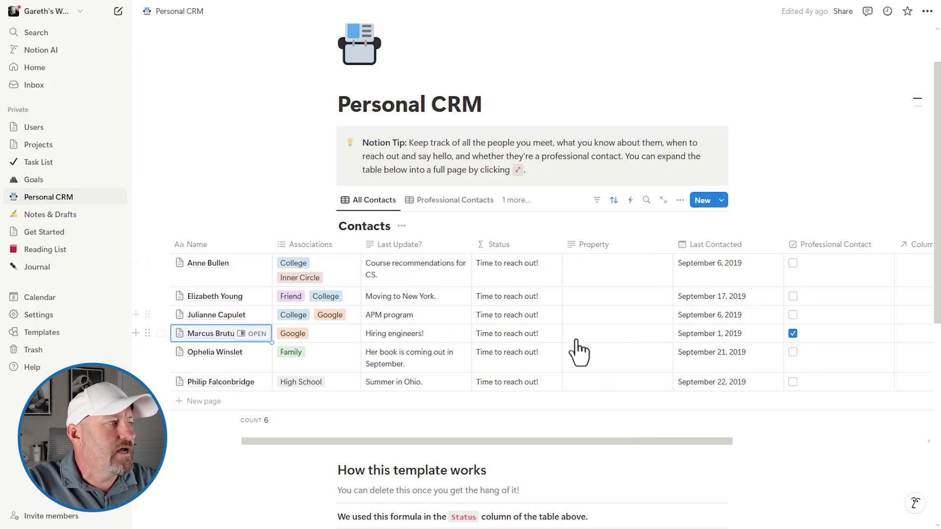
scroll(561, 352, left, 5)
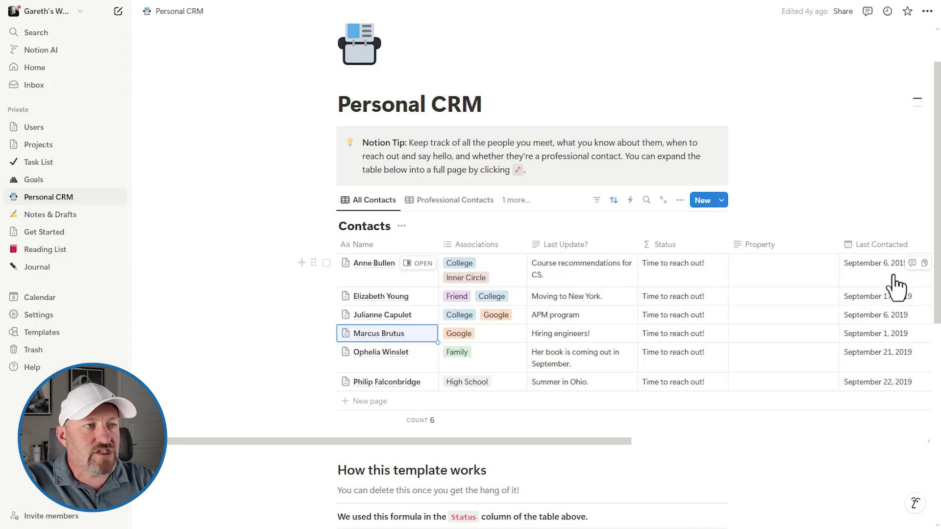
scroll(818, 297, right, 7)
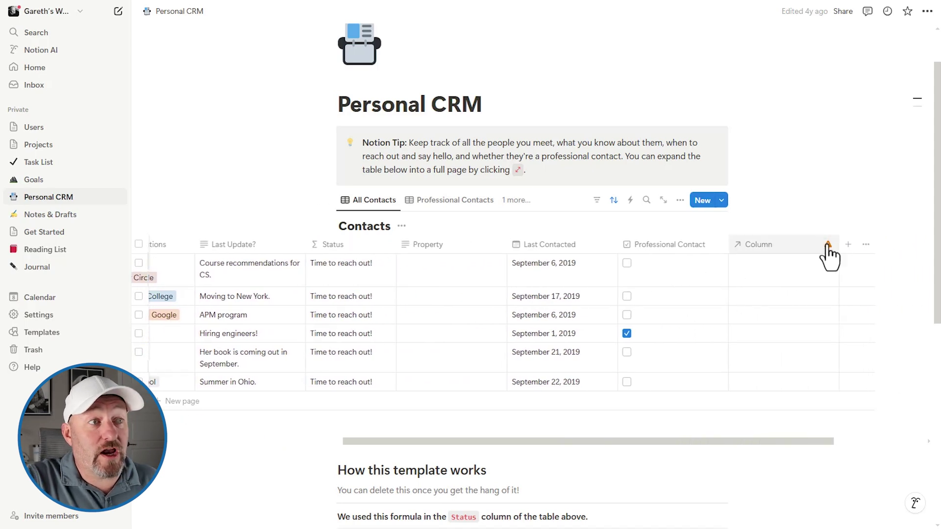
click(792, 247)
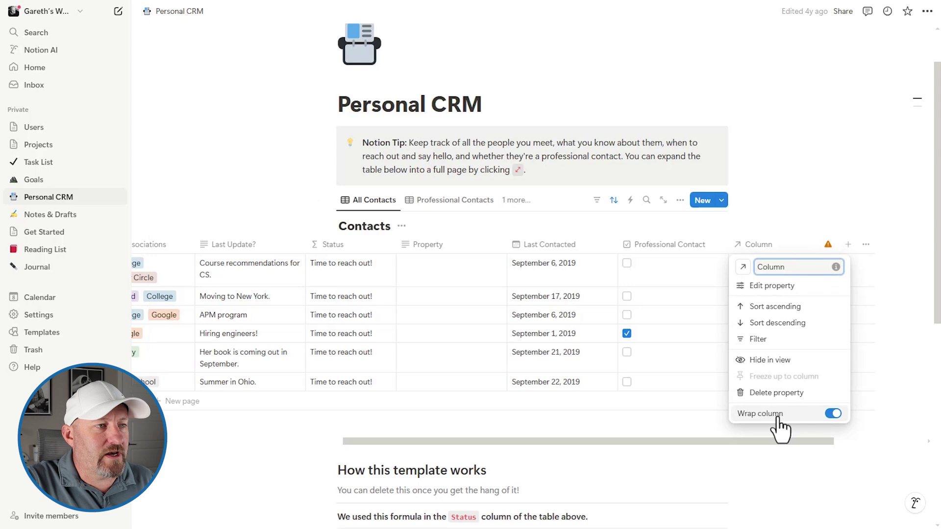
Delete the empty Column property and start adding a new property from the header row's +
click(774, 392)
click(499, 272)
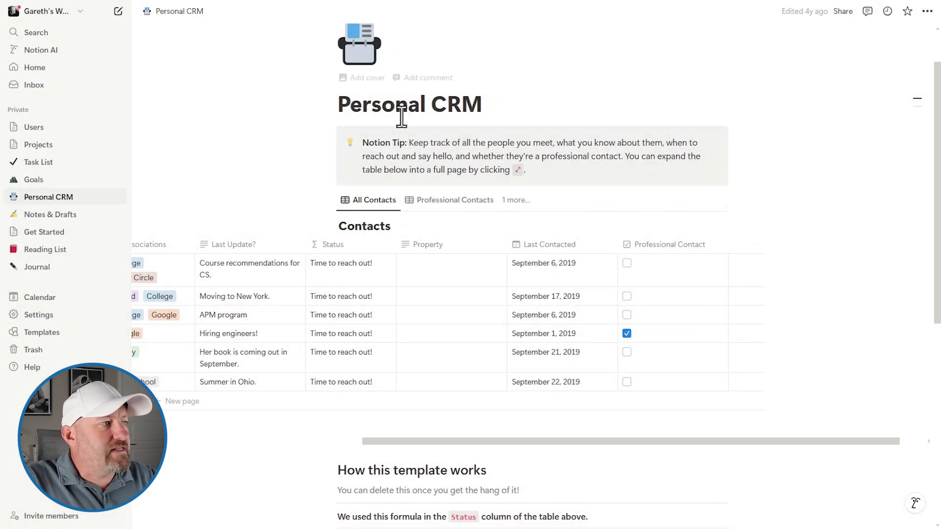
scroll(412, 265, left, 5)
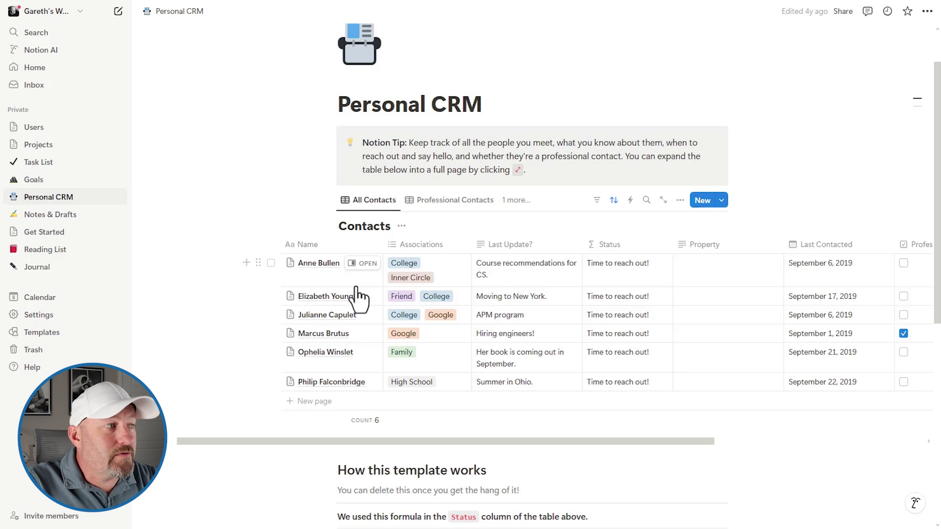
scroll(434, 297, right, 3)
scroll(433, 297, right, 5)
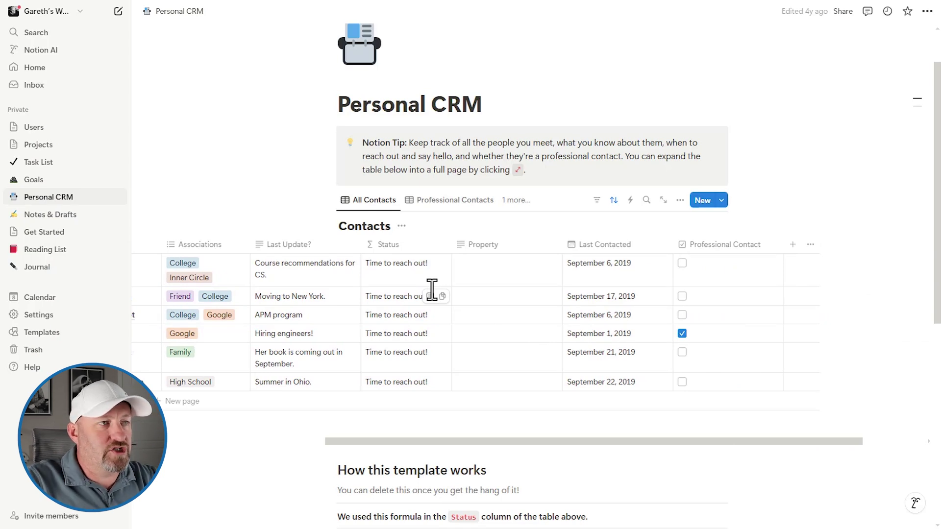
click(793, 245)
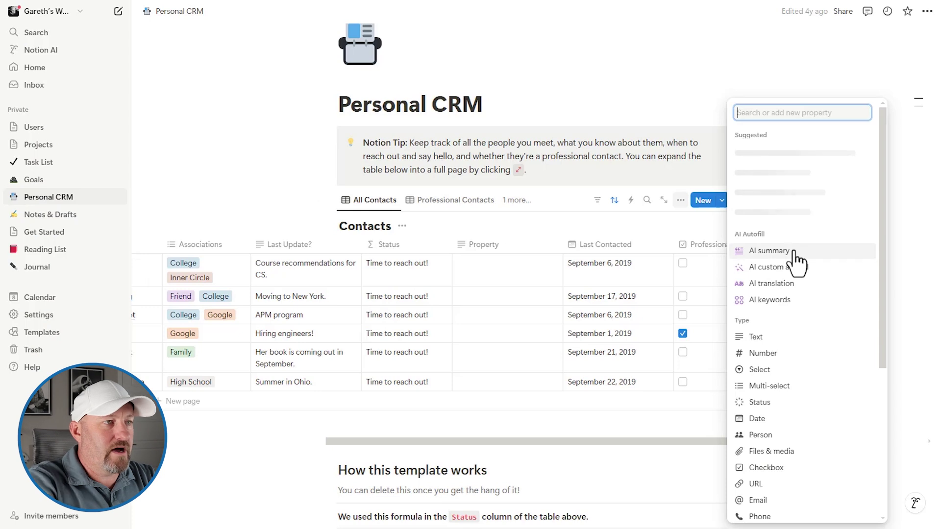
Add an Email Address property and place it right after the Name column
text(Emai)
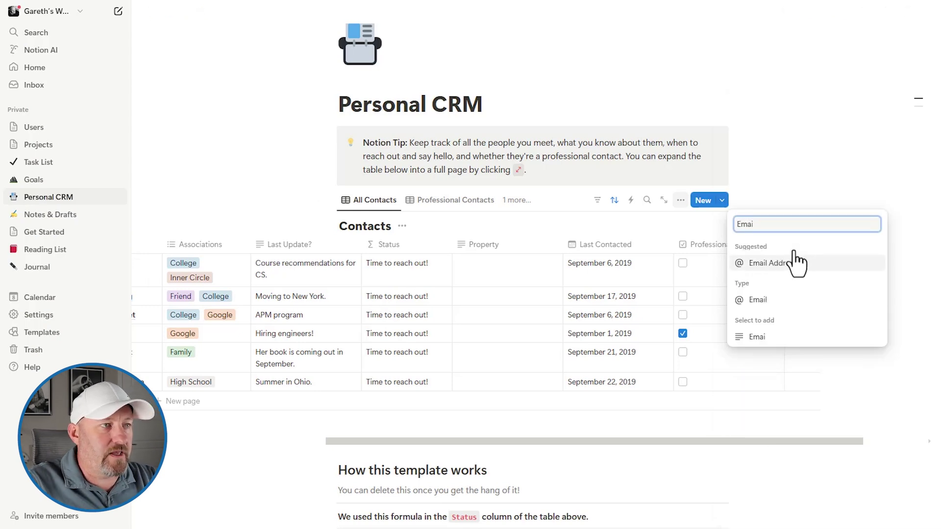
click(796, 263)
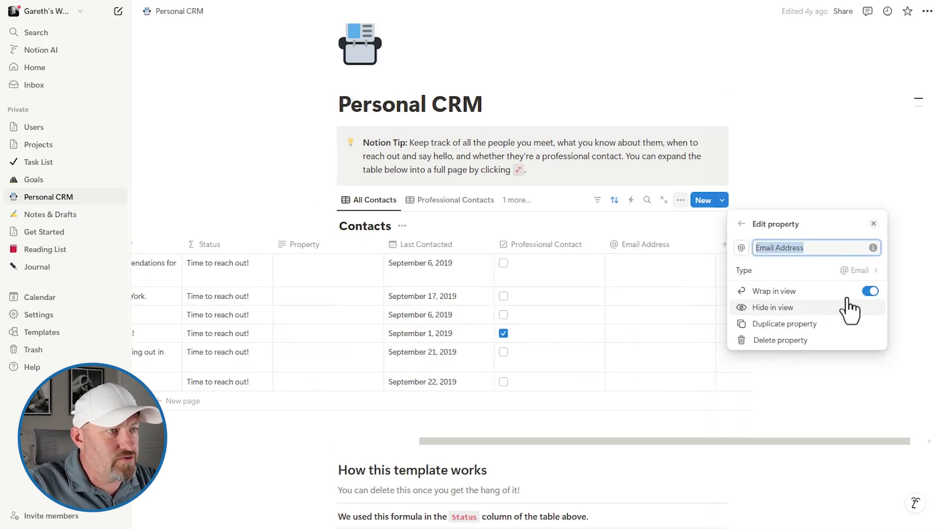
click(826, 202)
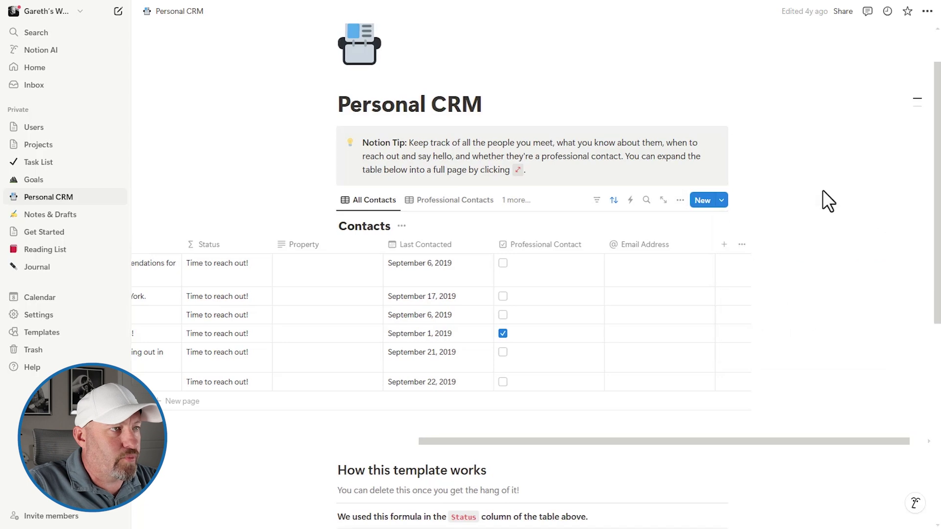
drag(642, 244, 63, 279)
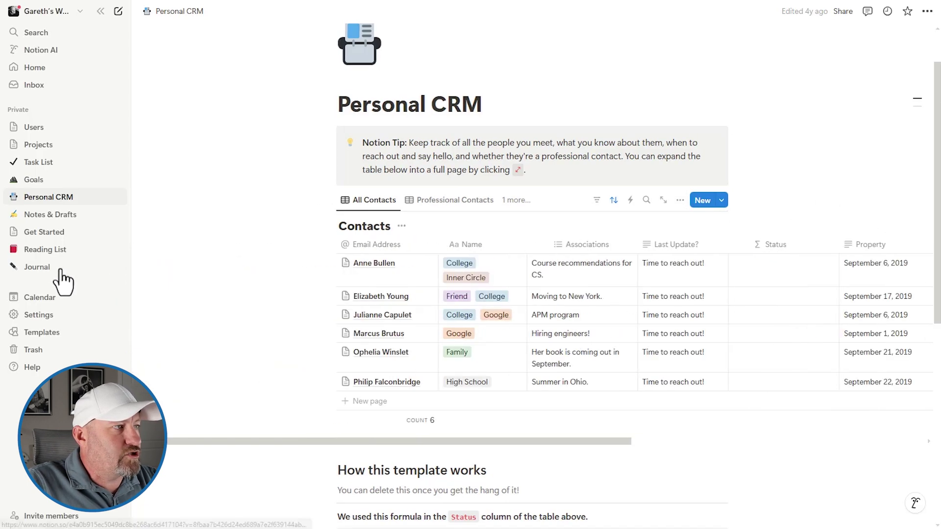
drag(334, 277, 474, 262)
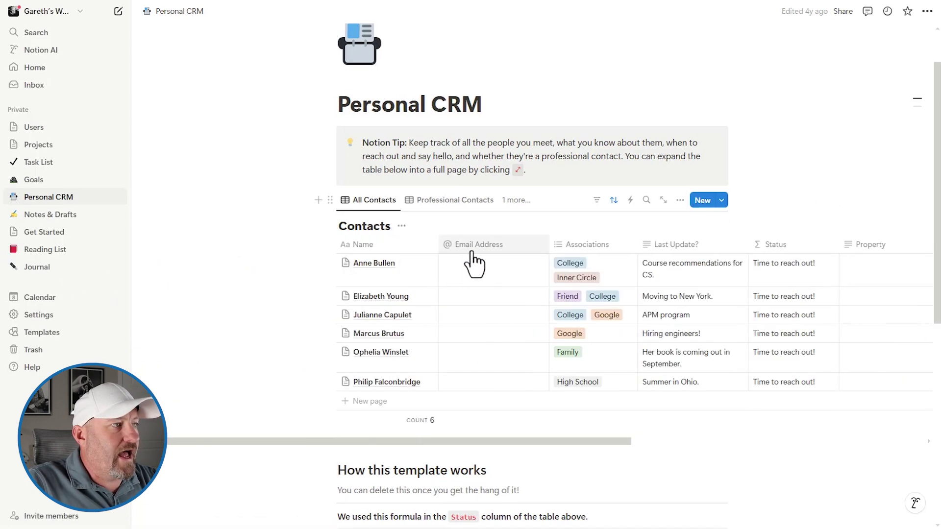
Enter the first contact's email address in the new Email Address column
click(472, 286)
text(anne)
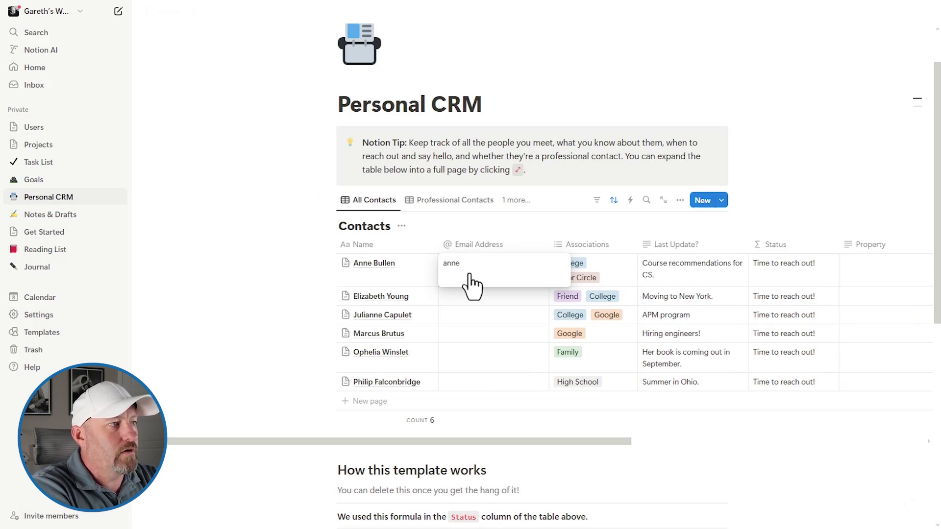
text(@example.com)
key(Tab)
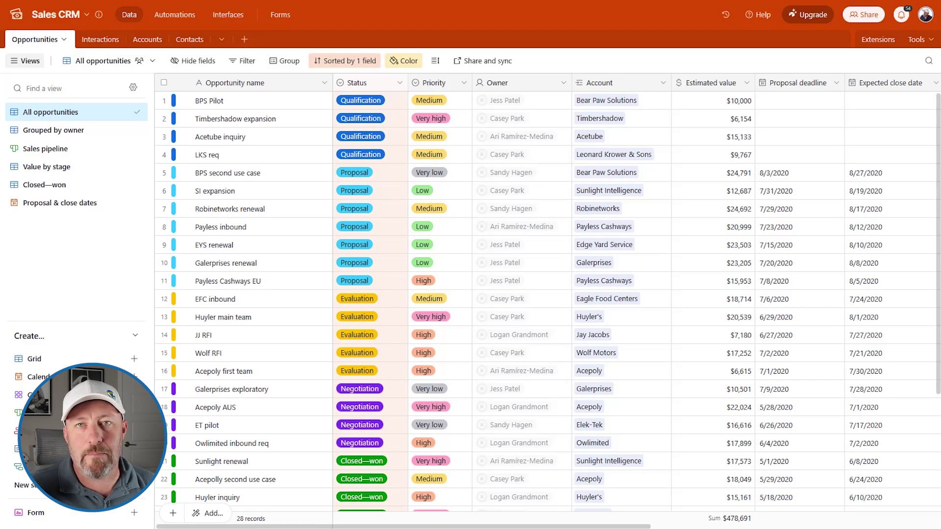
In Airtable's Contacts table, move the Account field between Phone and Title
click(185, 39)
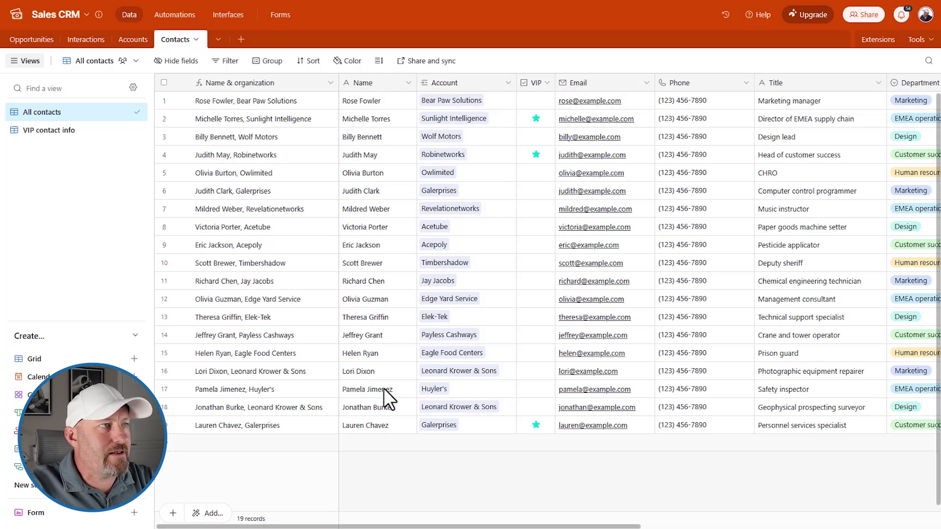
drag(456, 84, 414, 94)
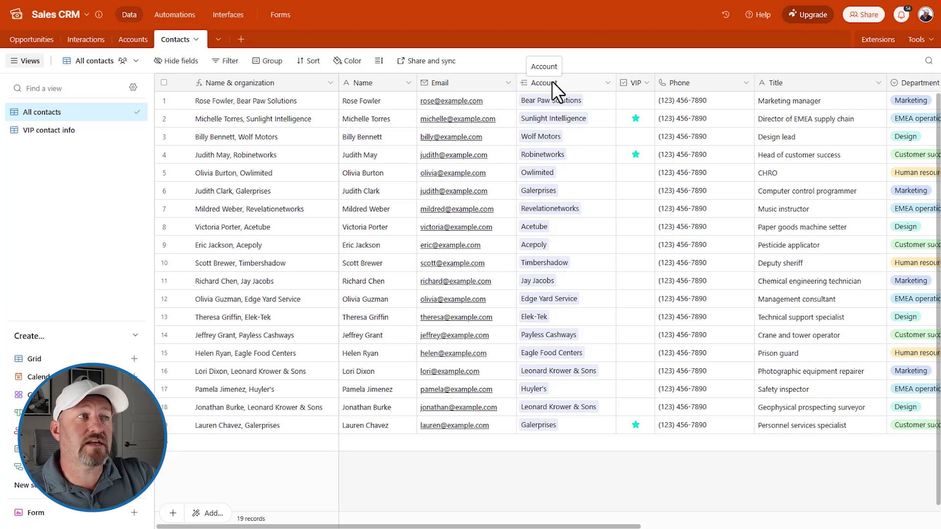
drag(552, 81, 764, 79)
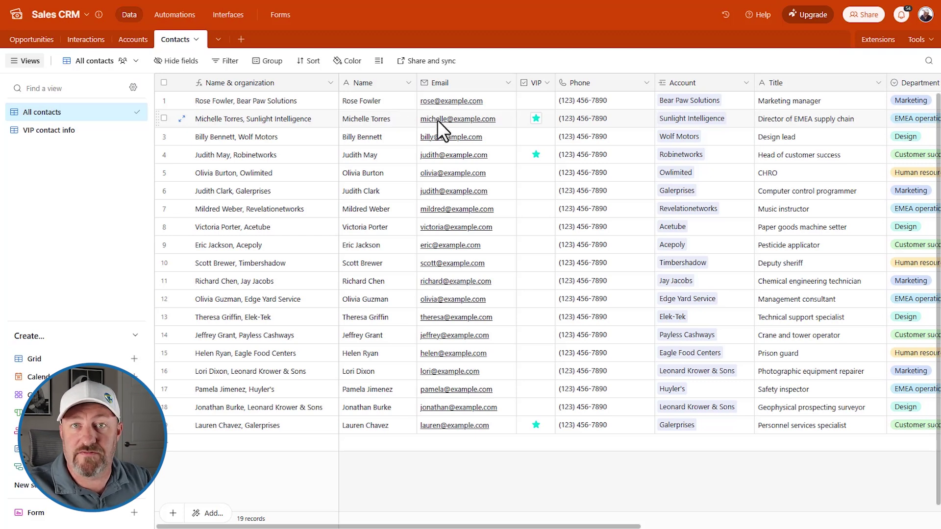
Select the Name and Email columns, then bring up Notion's Name property options
click(374, 83)
click(433, 83)
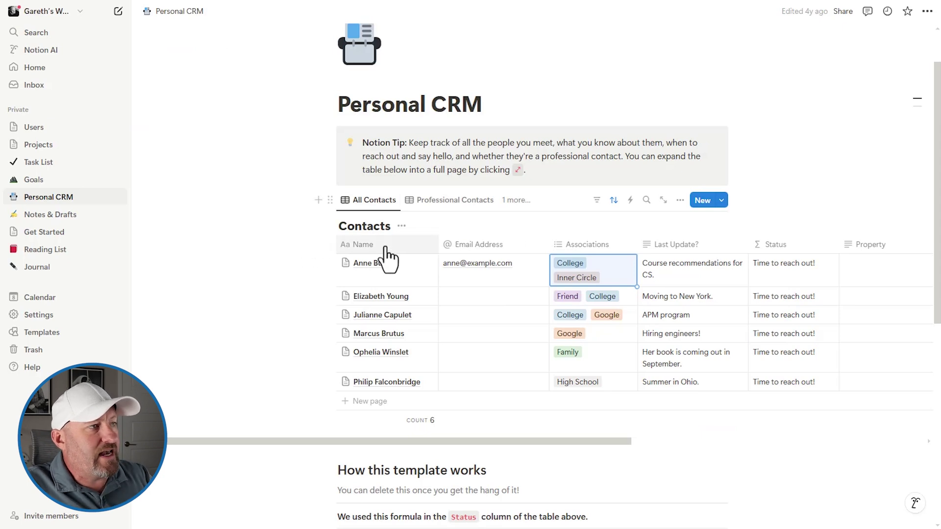
click(385, 247)
click(459, 227)
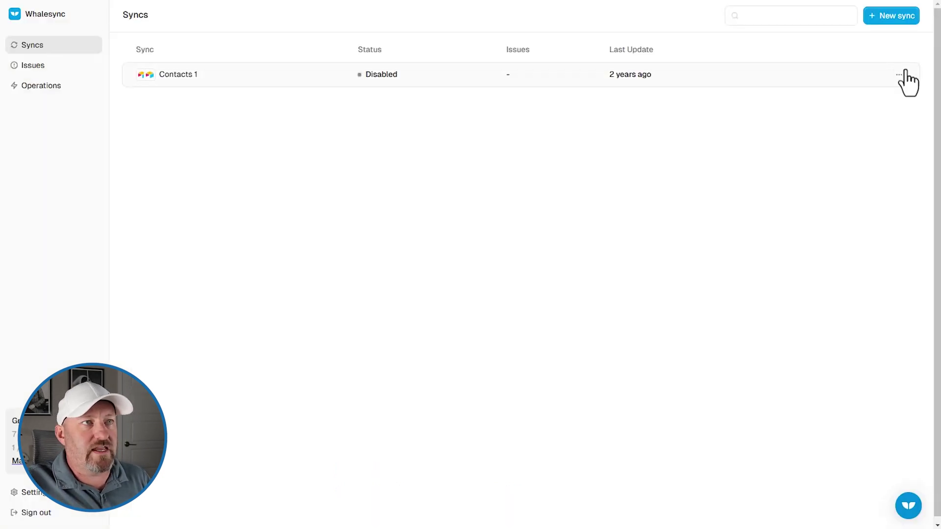
Create a new sync with Notion as the first data source and begin authorizing it
click(888, 16)
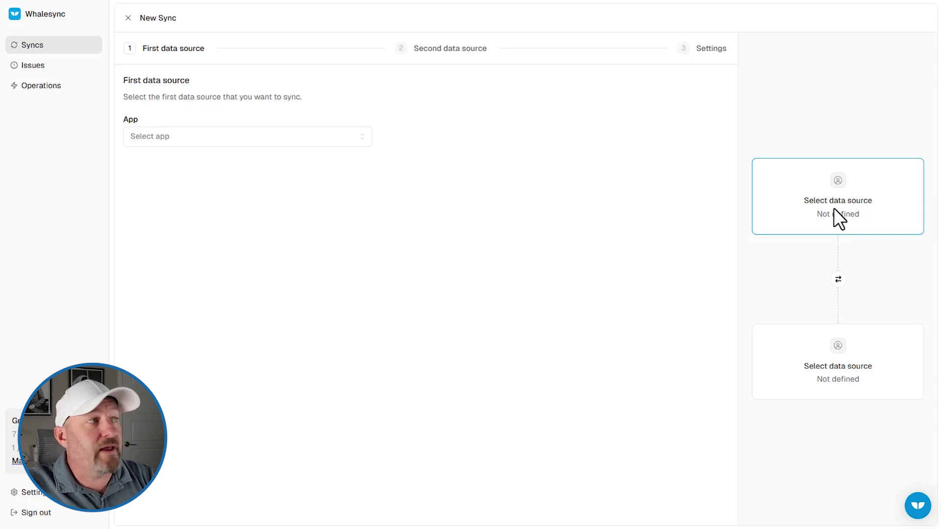
click(200, 142)
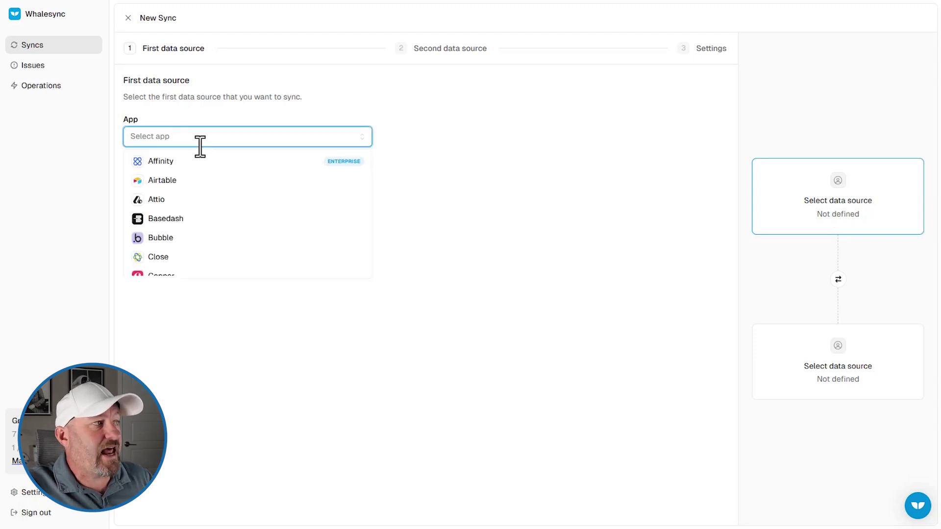
scroll(212, 209, down, 5)
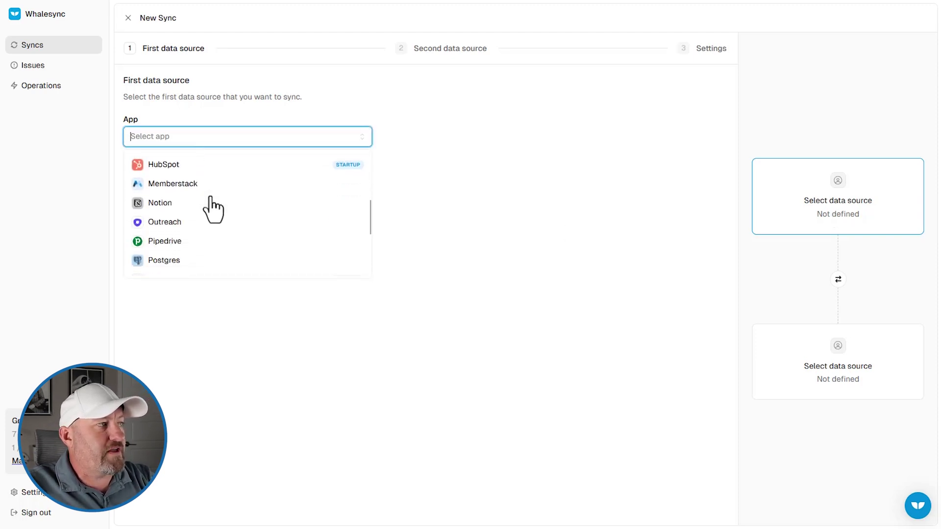
scroll(208, 246, up, 3)
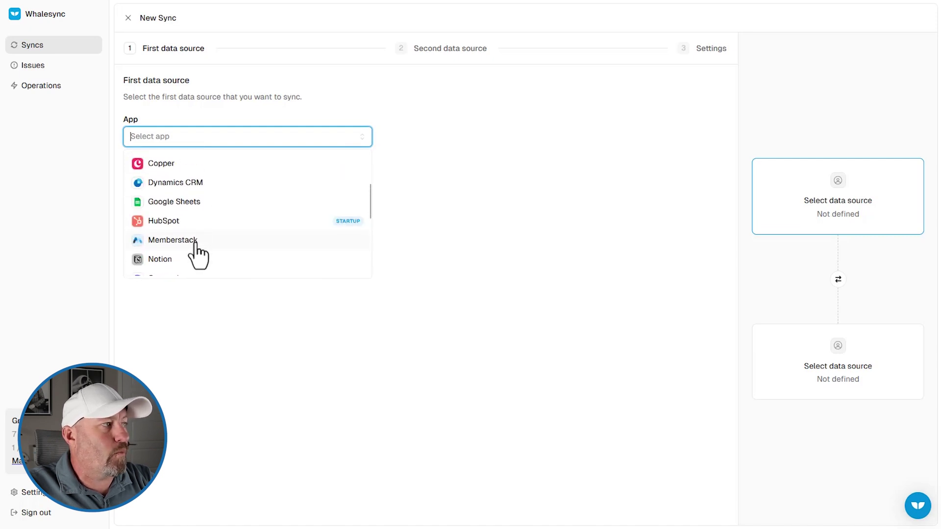
click(189, 259)
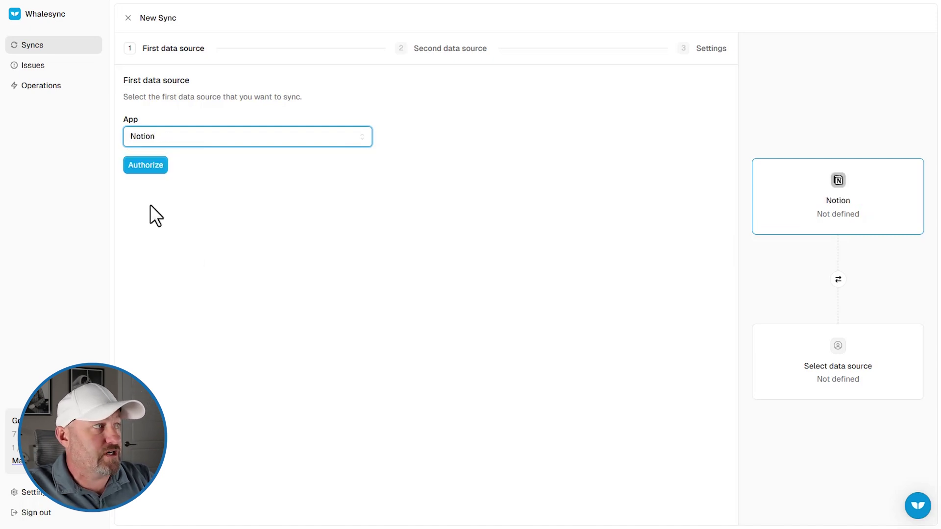
click(149, 166)
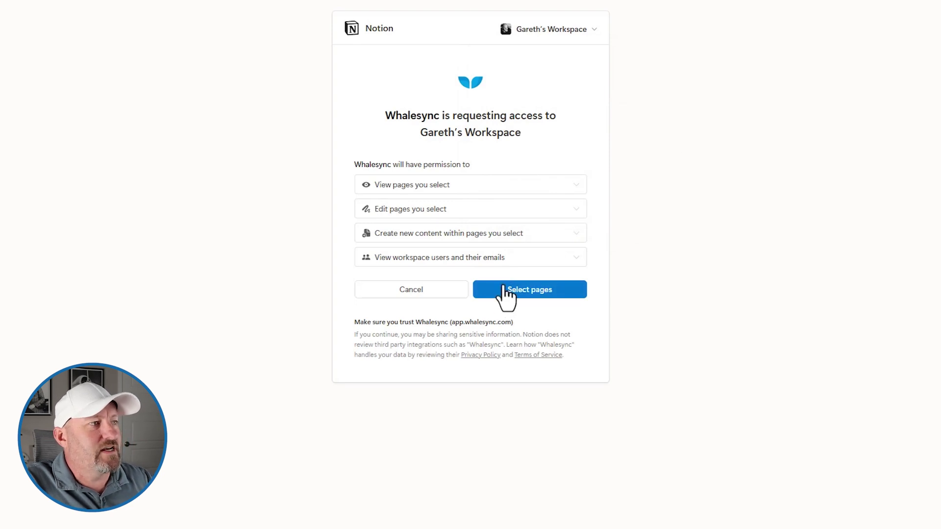
Allow Whalesync access to only the Personal CRM page in Notion
click(454, 189)
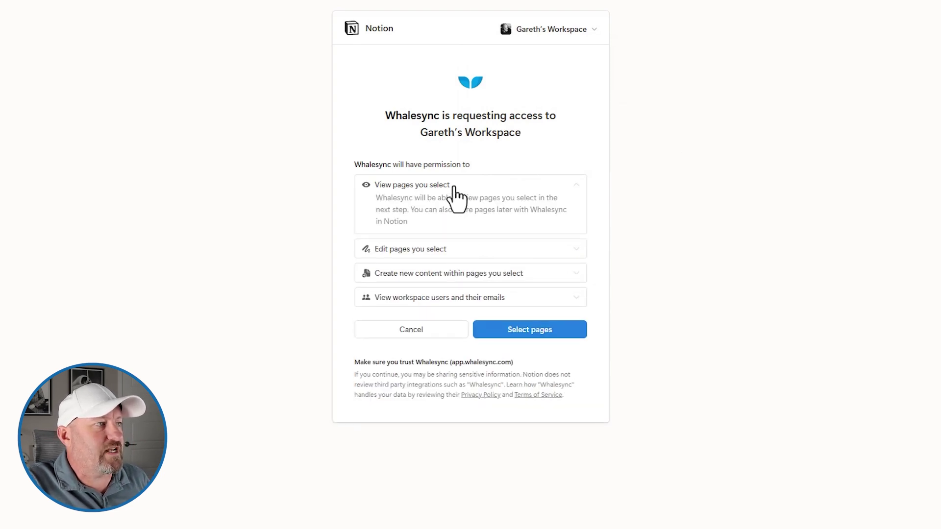
click(454, 188)
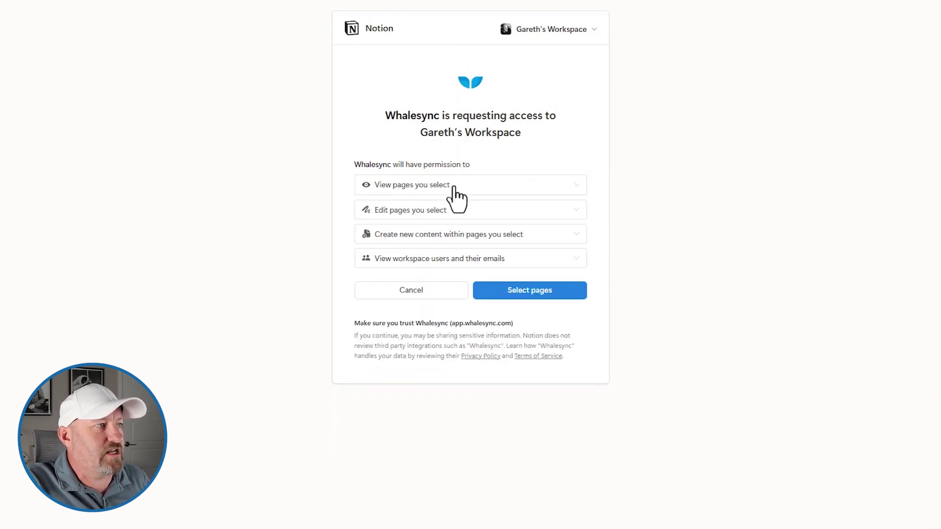
click(522, 290)
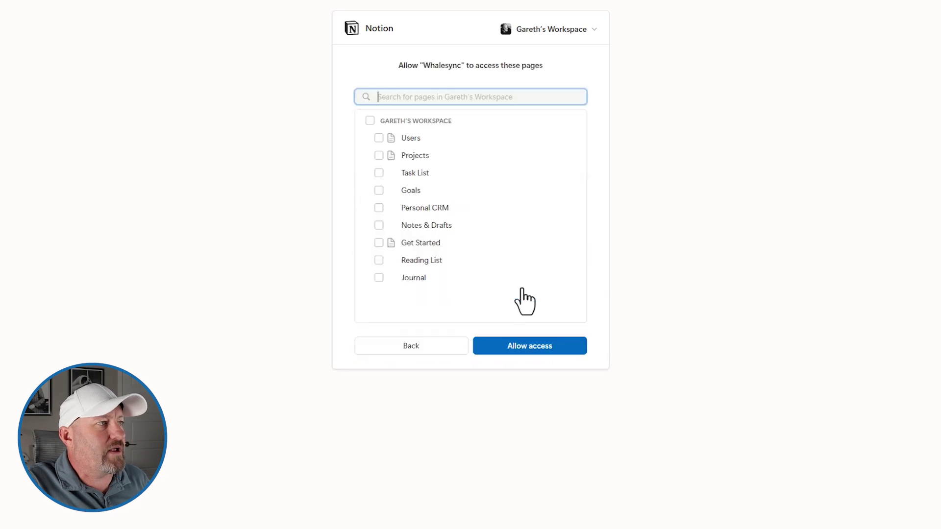
click(411, 223)
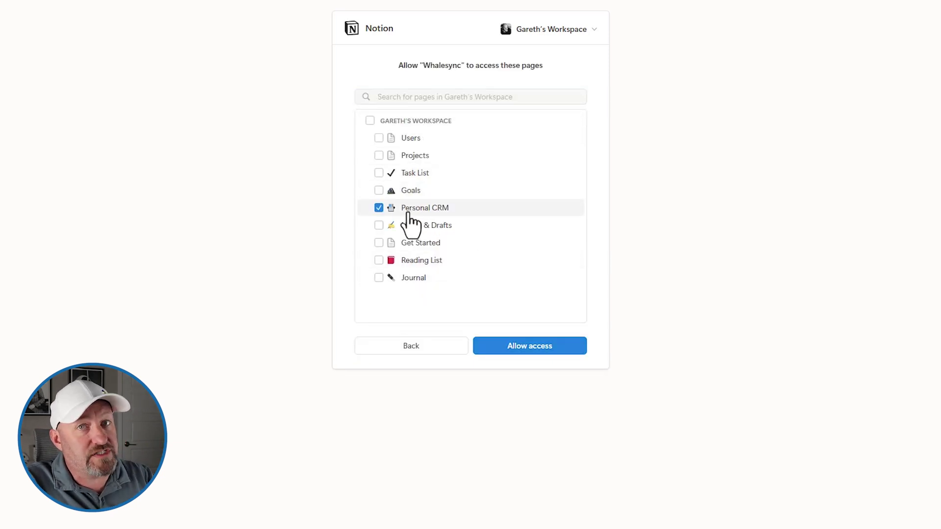
click(523, 348)
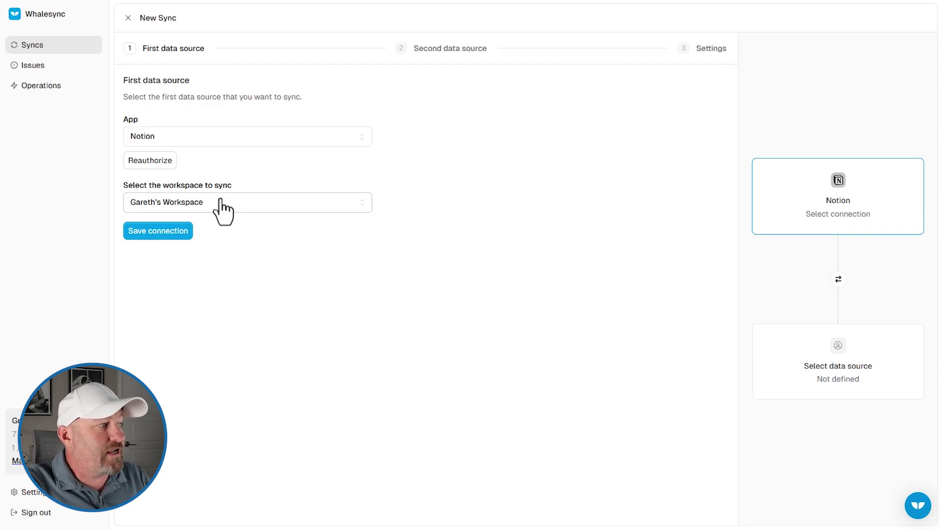
Keep the current Notion workspace and save it as the first source connection
click(170, 206)
click(173, 203)
click(156, 233)
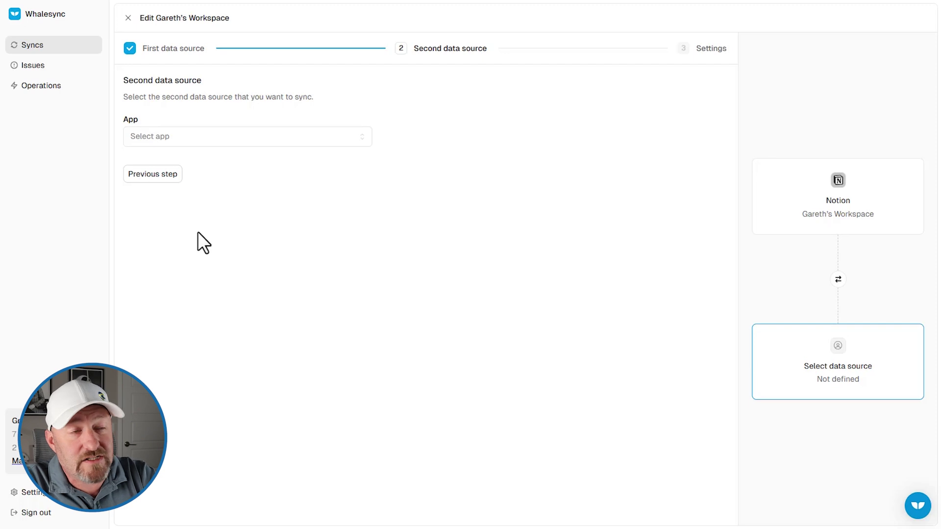
Choose Airtable as the second data source and look up how to get a base sharing link
click(153, 141)
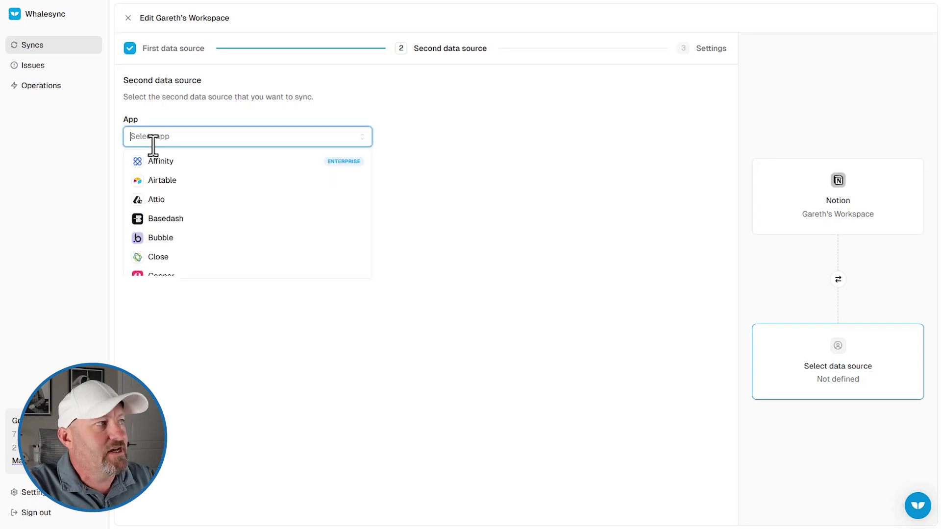
click(169, 180)
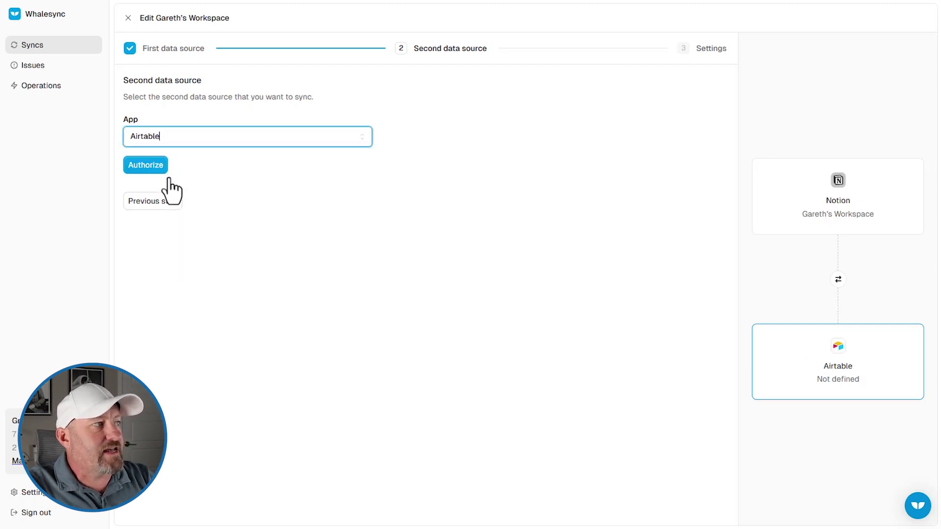
click(153, 167)
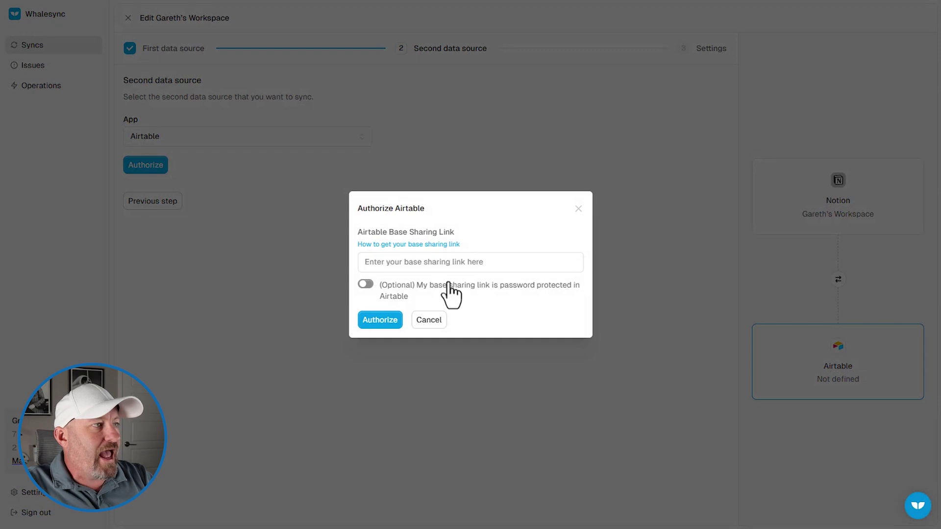
click(412, 262)
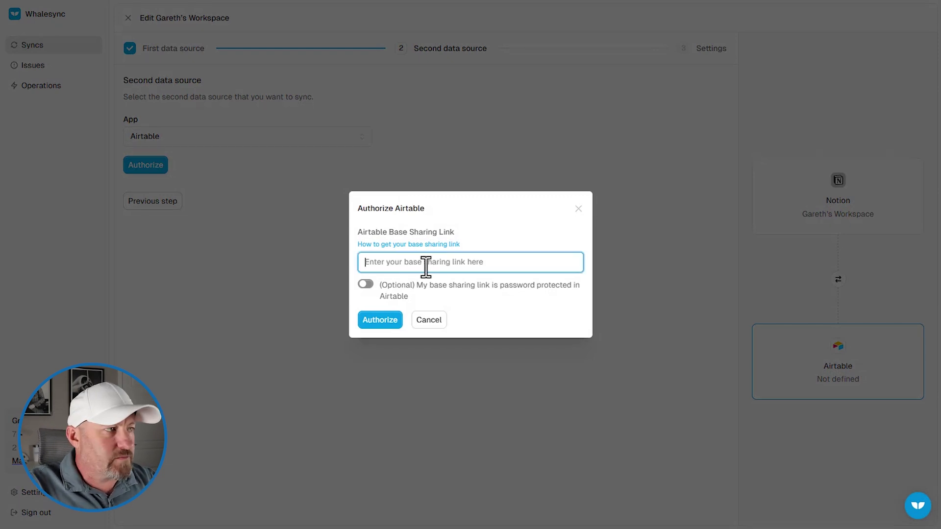
click(419, 245)
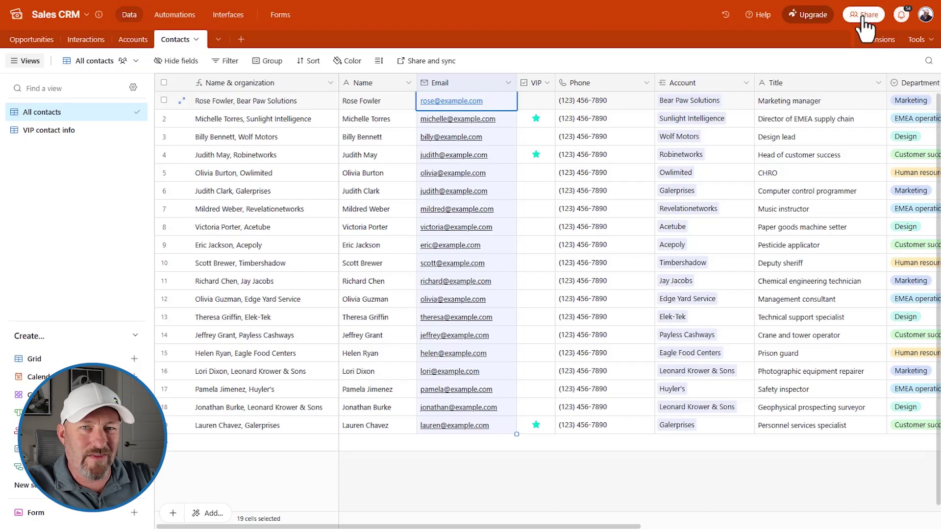
Enable a read-only public shared link for the Sales CRM base and paste it into Whalesync
click(865, 15)
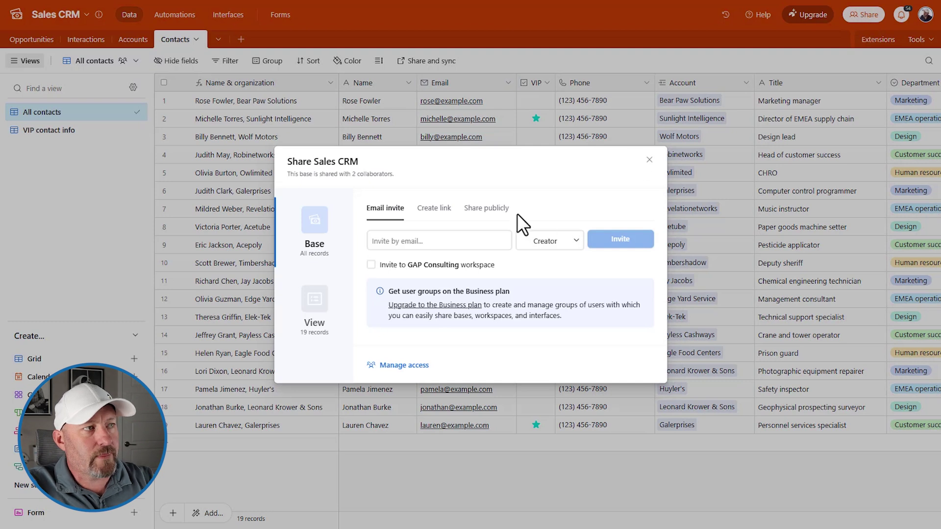
click(487, 209)
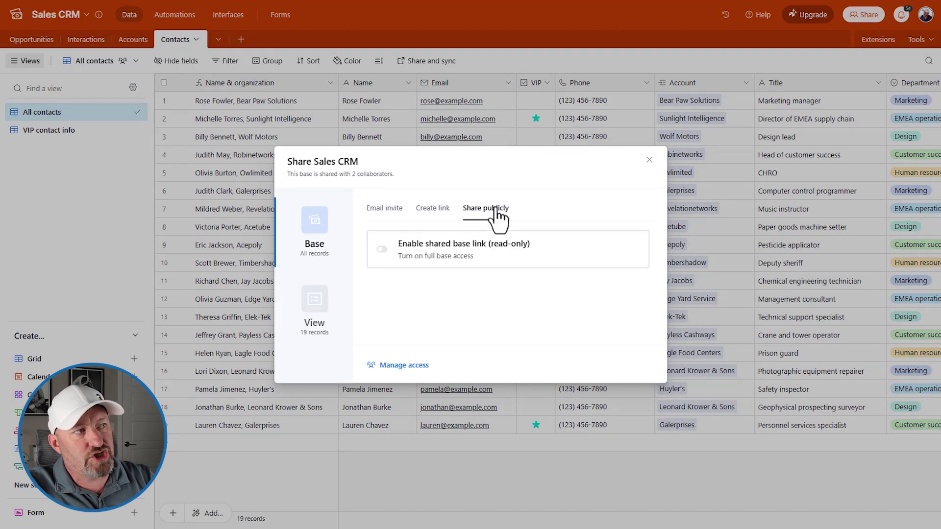
click(380, 250)
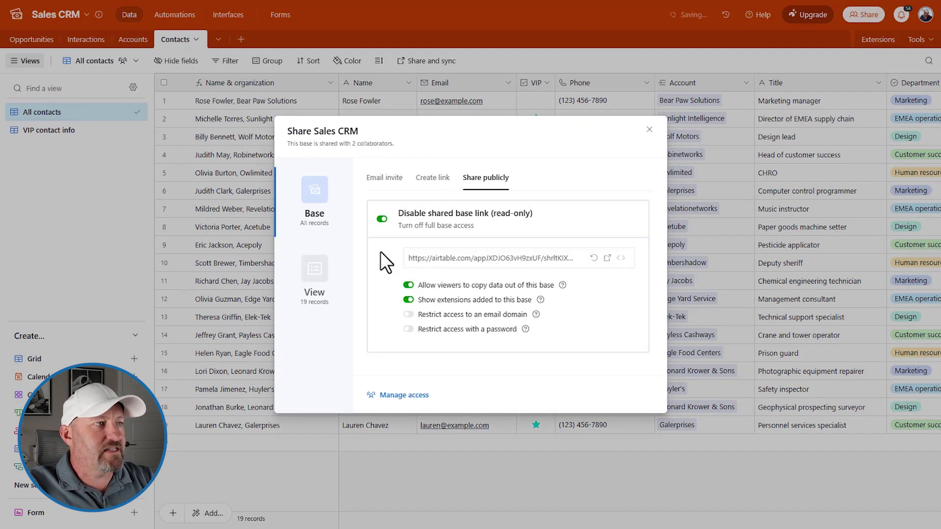
click(484, 258)
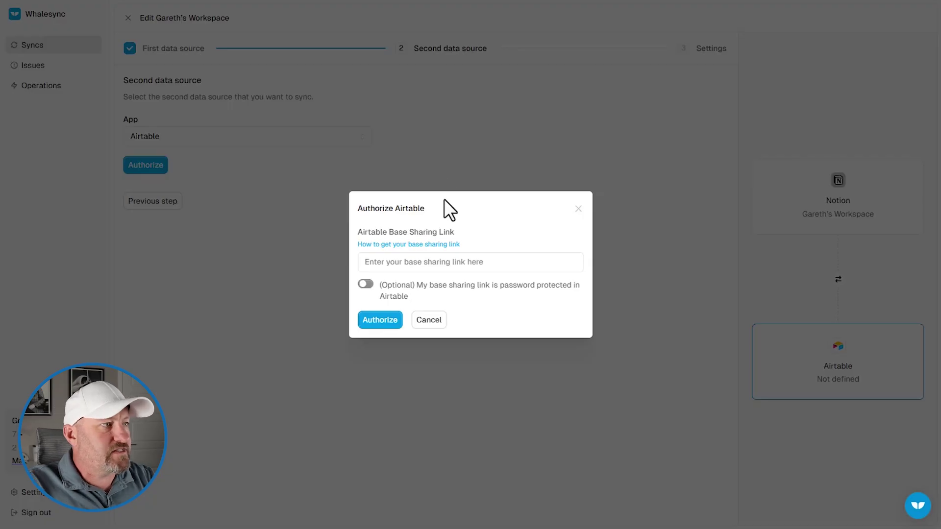
click(437, 260)
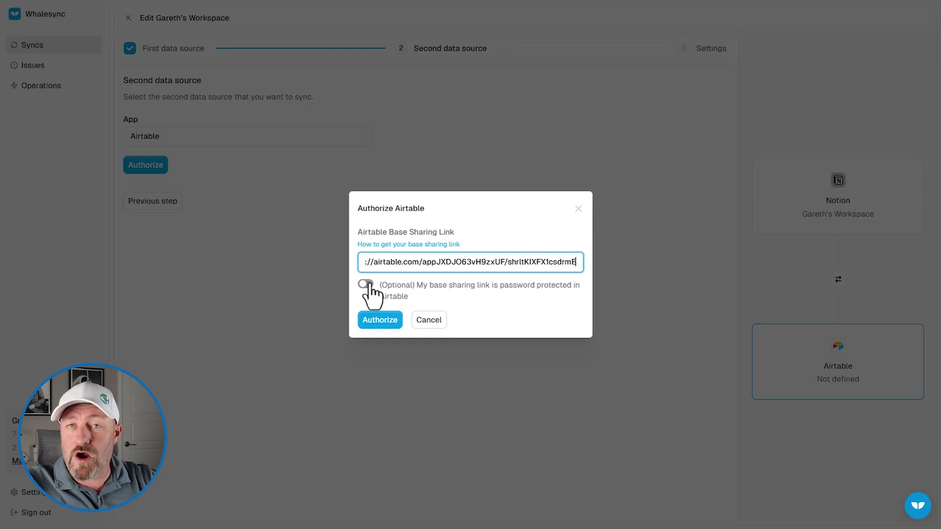
Authorize Airtable in Whalesync using the pasted Sales CRM sharing link
click(375, 324)
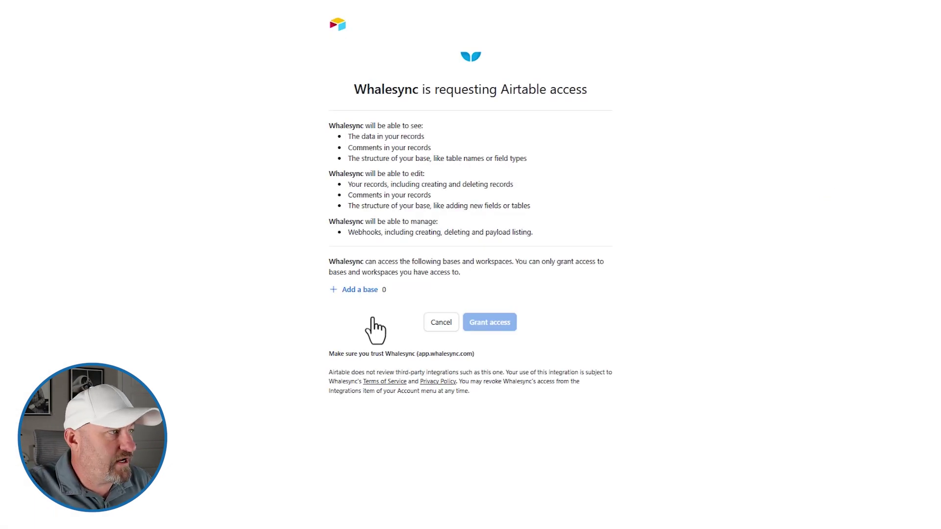
Find the Sales CRM base by searching 'sales crm' and grant Whalesync access to it
click(361, 290)
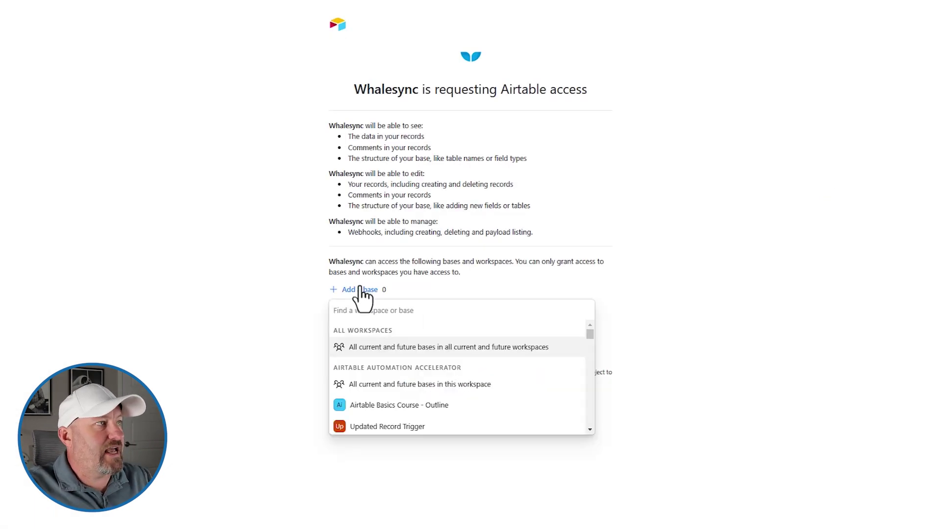
text(sale)
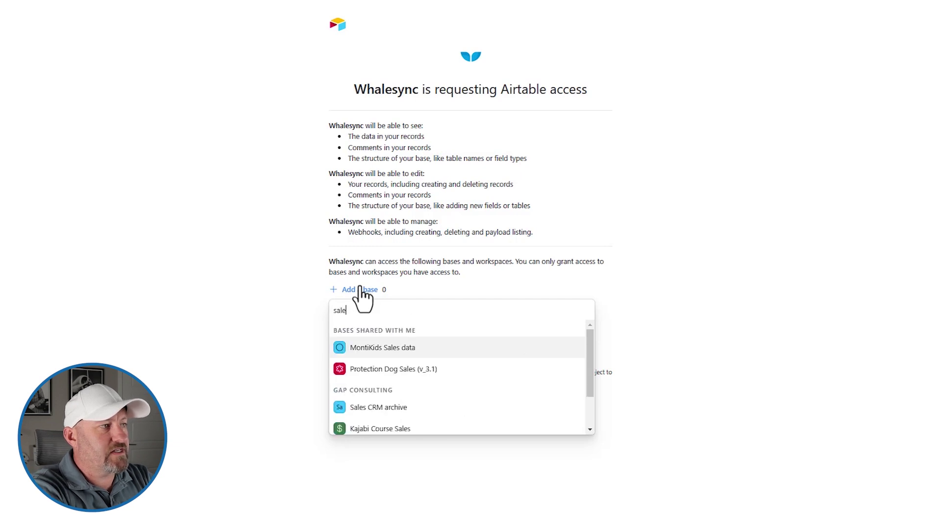
text(s crm)
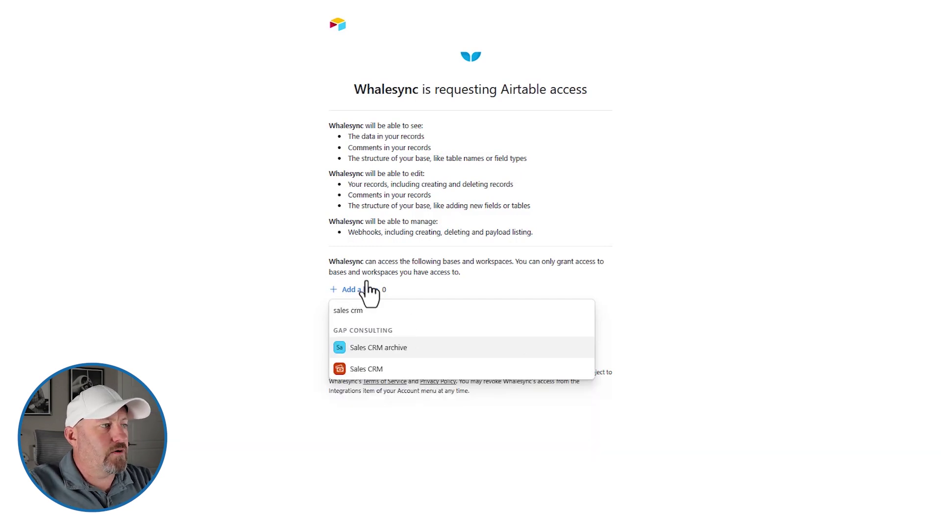
click(384, 370)
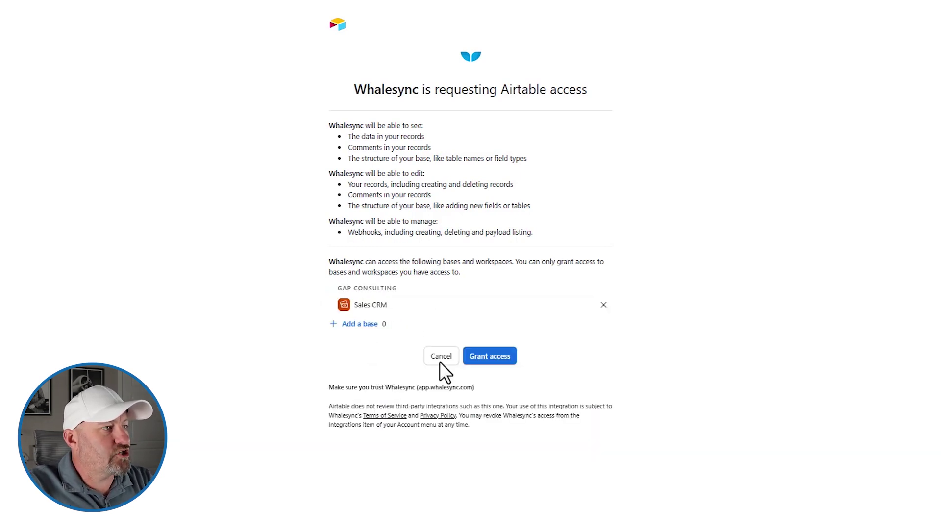
click(482, 356)
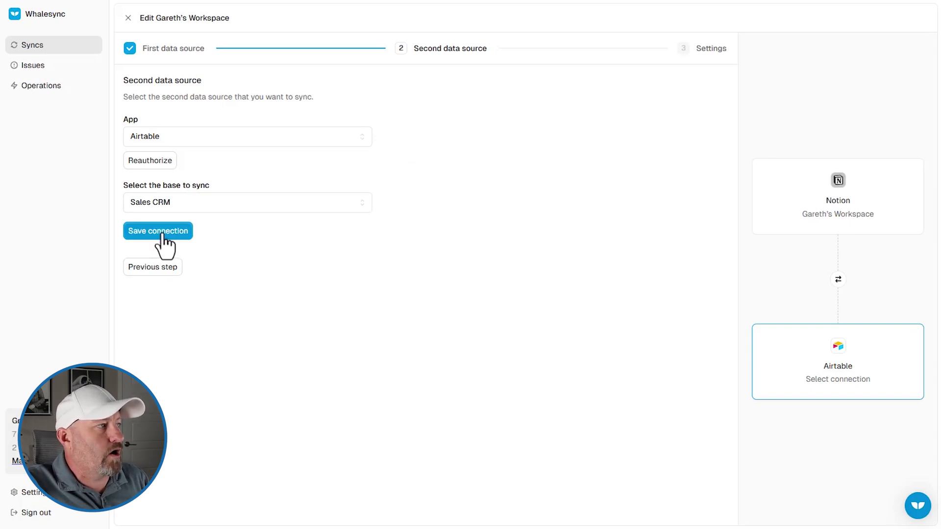
Save the Airtable Sales CRM connection and create the Notion–Sales CRM sync under its suggested name
click(161, 232)
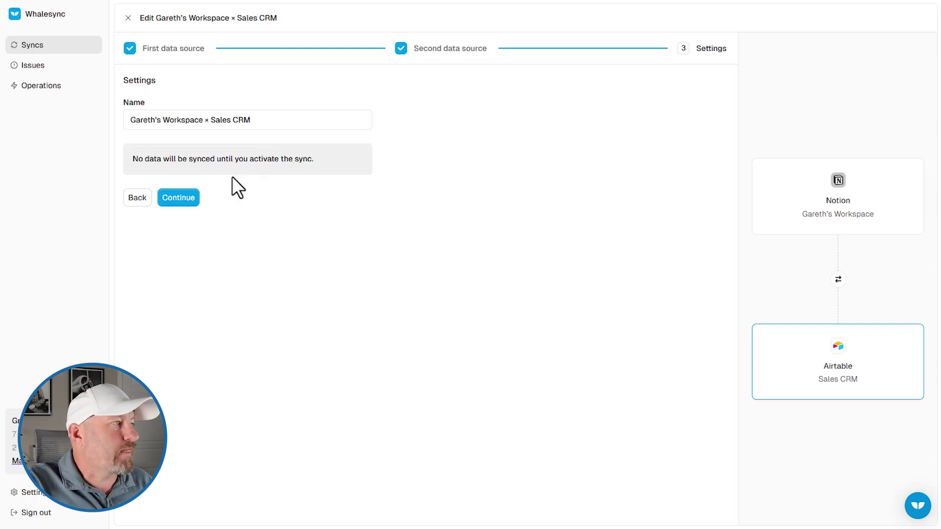
click(182, 200)
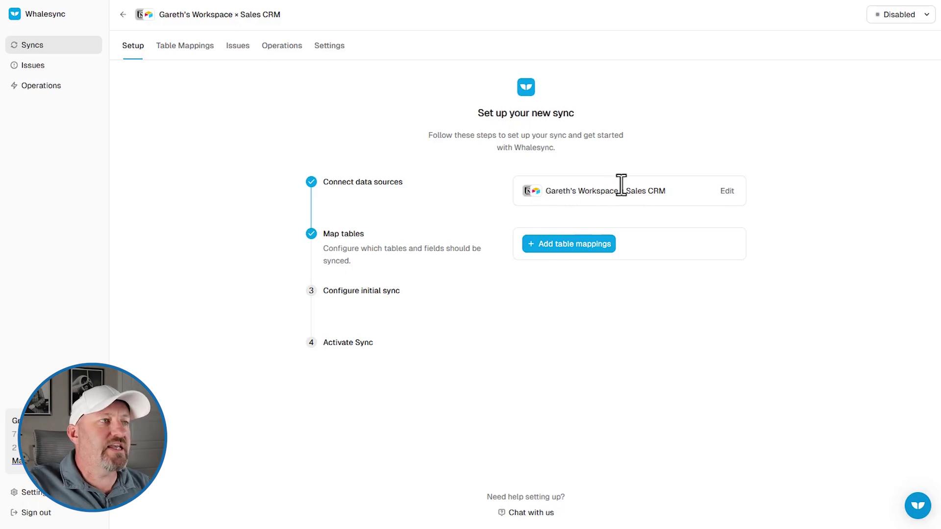
Start a new table mapping with Notion's Contacts table as the first side
click(581, 247)
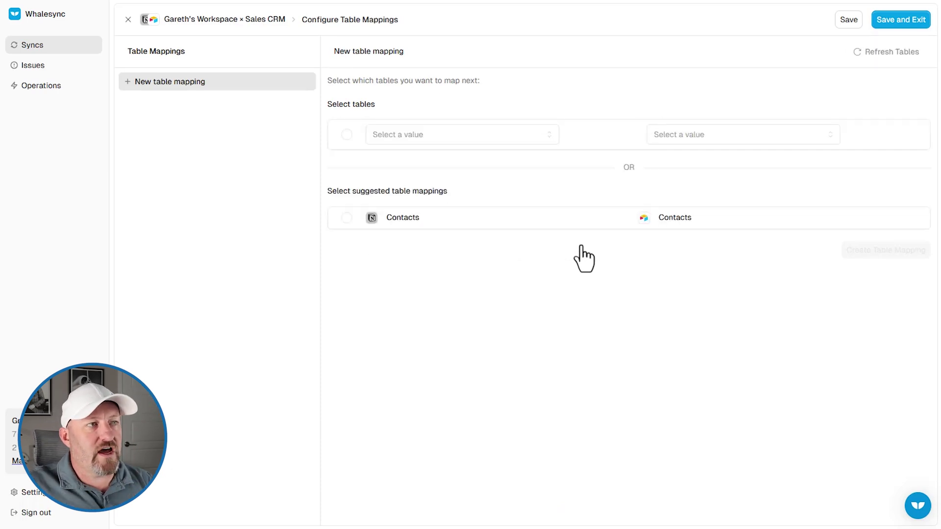
click(411, 134)
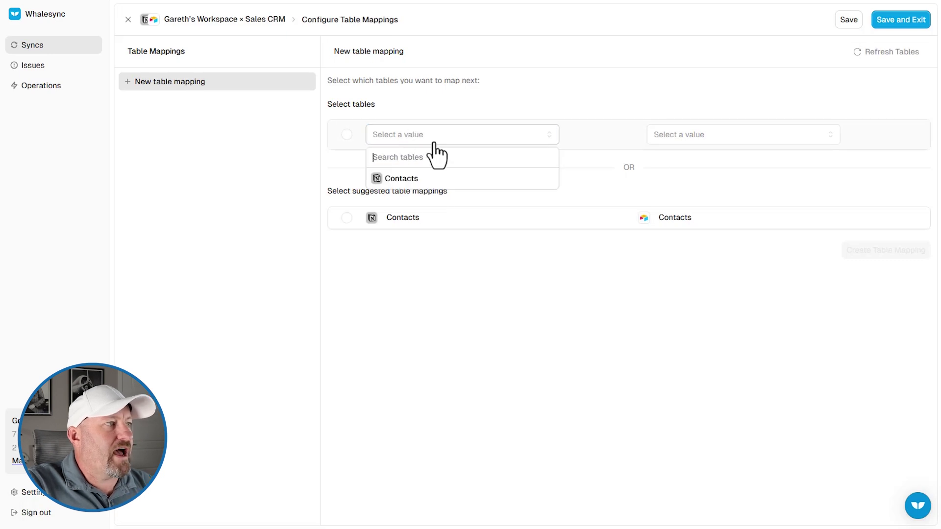
click(400, 179)
Browse the Airtable tables and views, then return to Airtable's Contacts grid with 19 records
click(735, 135)
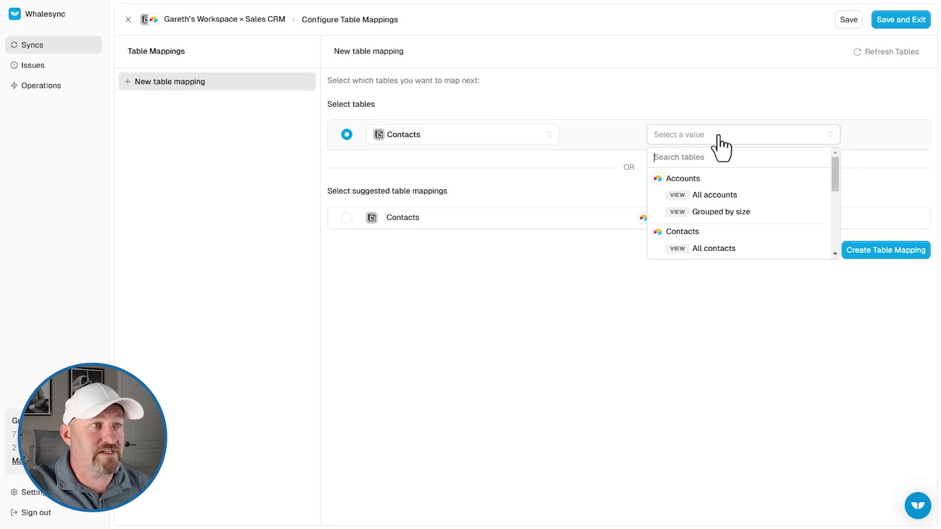
scroll(728, 204, down, 3)
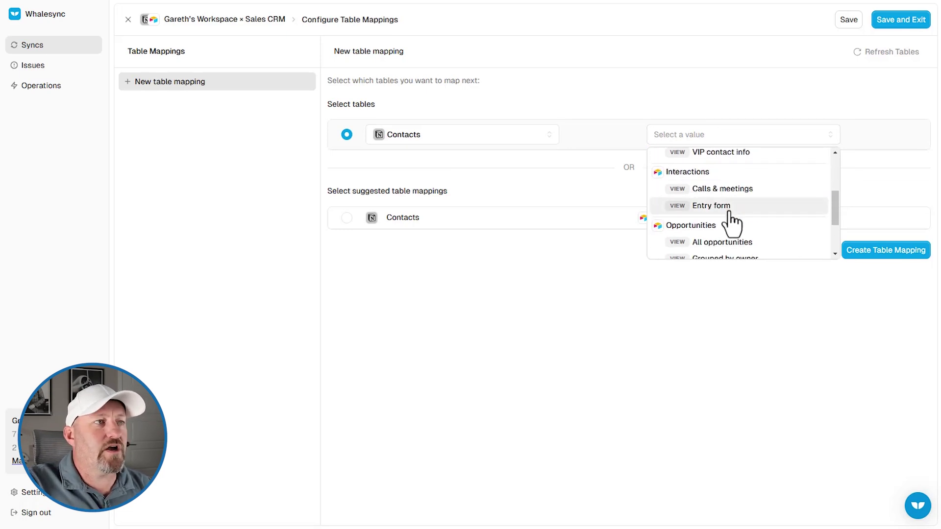
scroll(731, 225, down, 3)
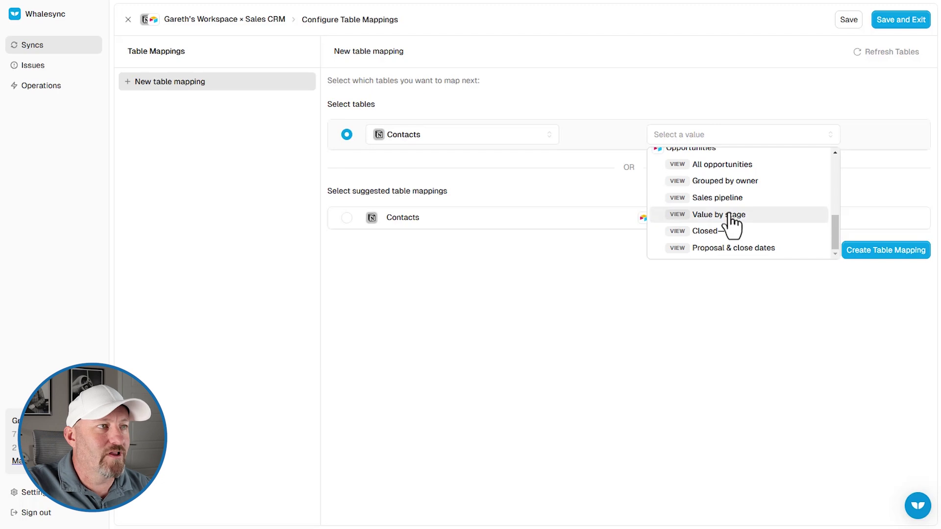
scroll(732, 230, up, 5)
scroll(730, 232, up, 2)
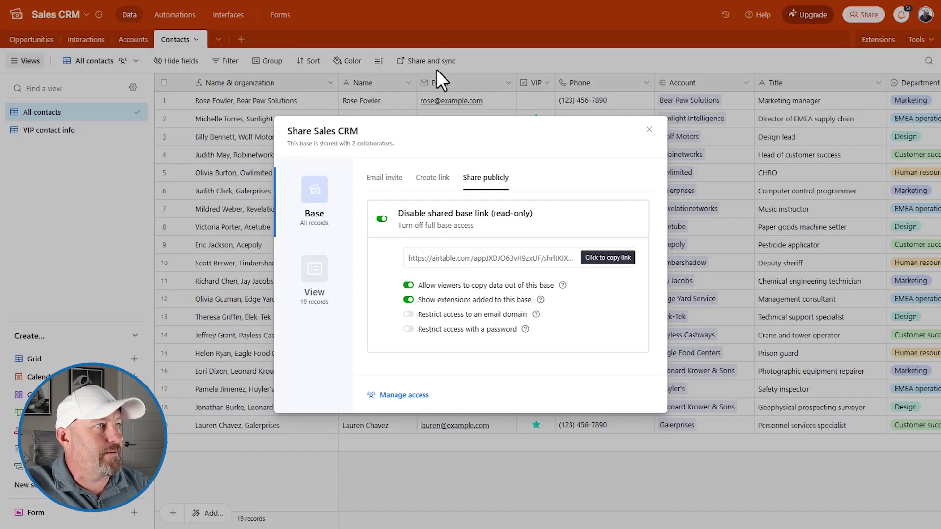
click(441, 80)
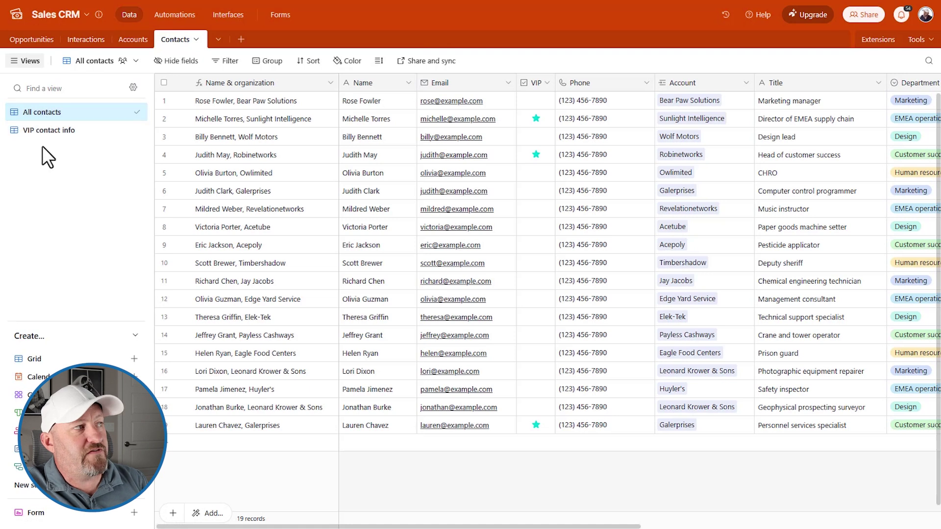
Return to Whalesync's Configure Table Mappings page, with Notion Contacts already chosen on the left
mouse_move(44, 112)
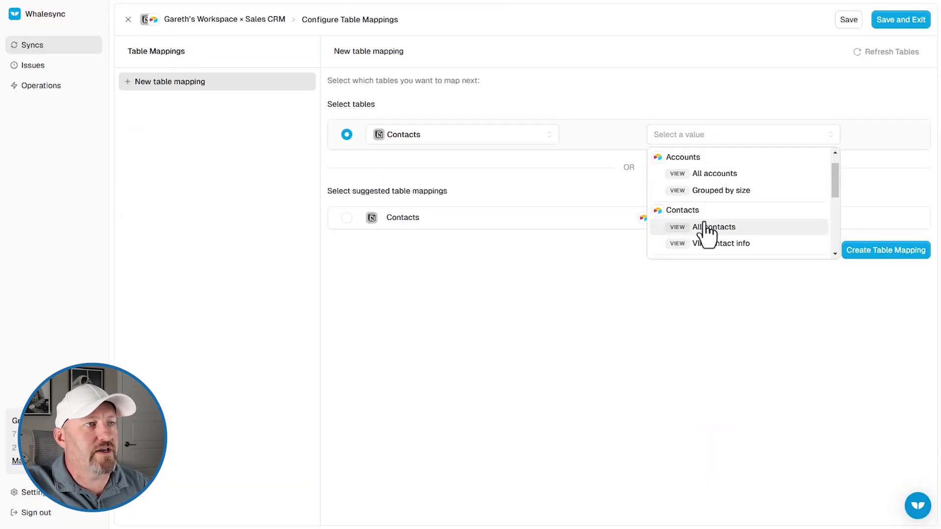
Pair Notion Contacts with Airtable's Contacts 'All contacts' view and create the table mapping
click(714, 226)
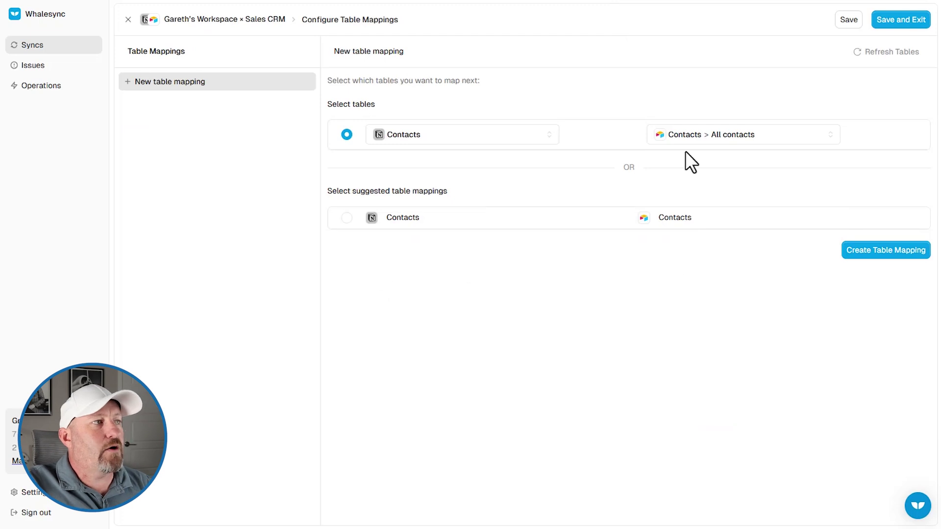
click(387, 219)
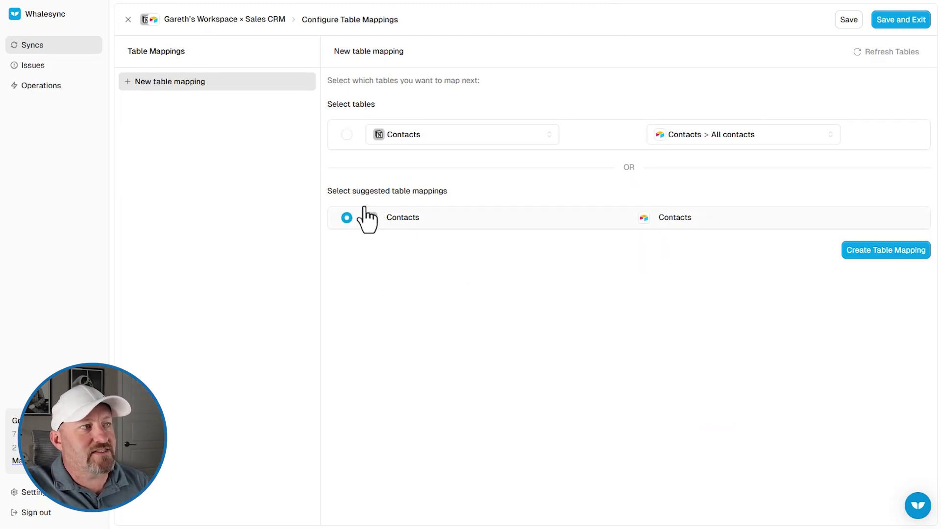
click(346, 134)
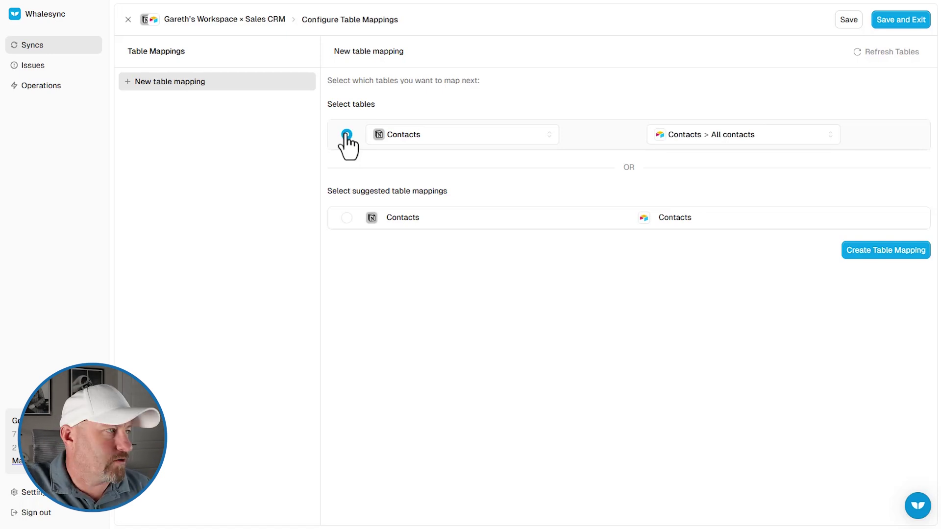
click(864, 254)
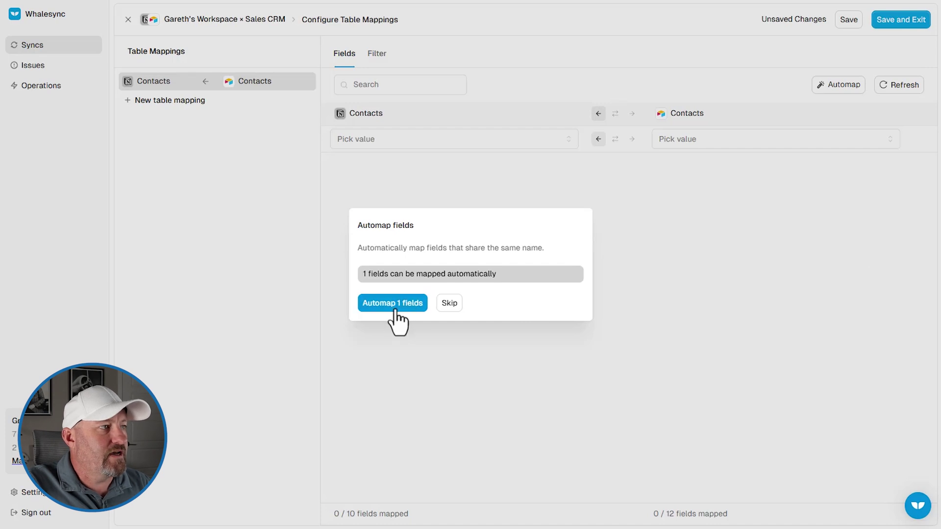
Decline automapping and map the Notion Name field to the Airtable Name field
click(439, 305)
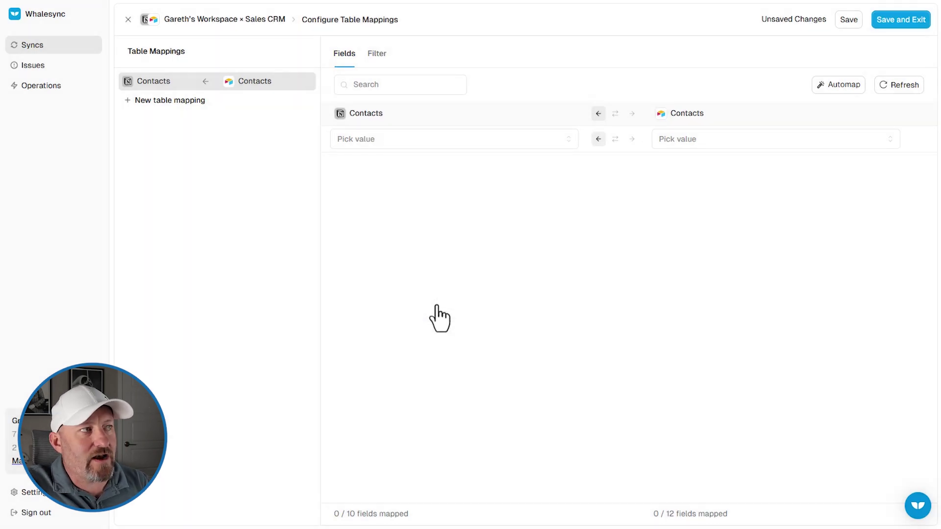
click(420, 142)
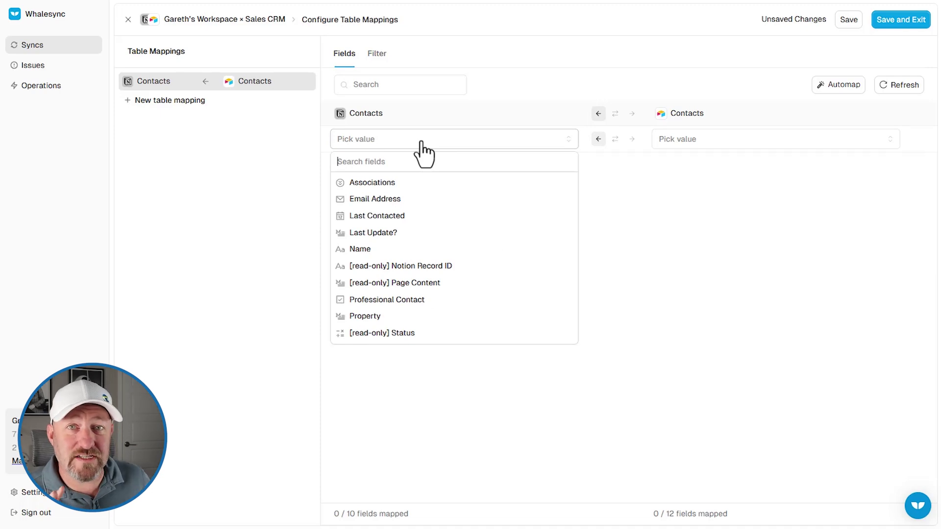
click(361, 249)
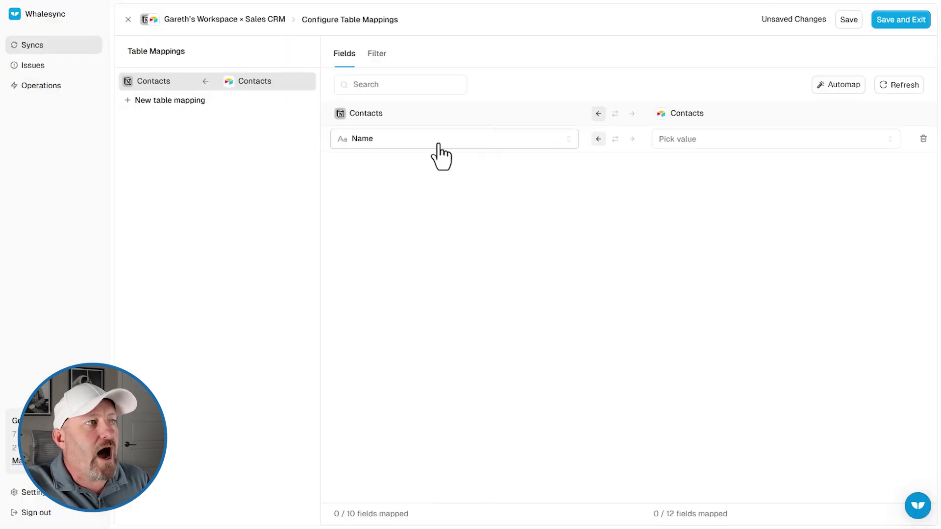
click(710, 145)
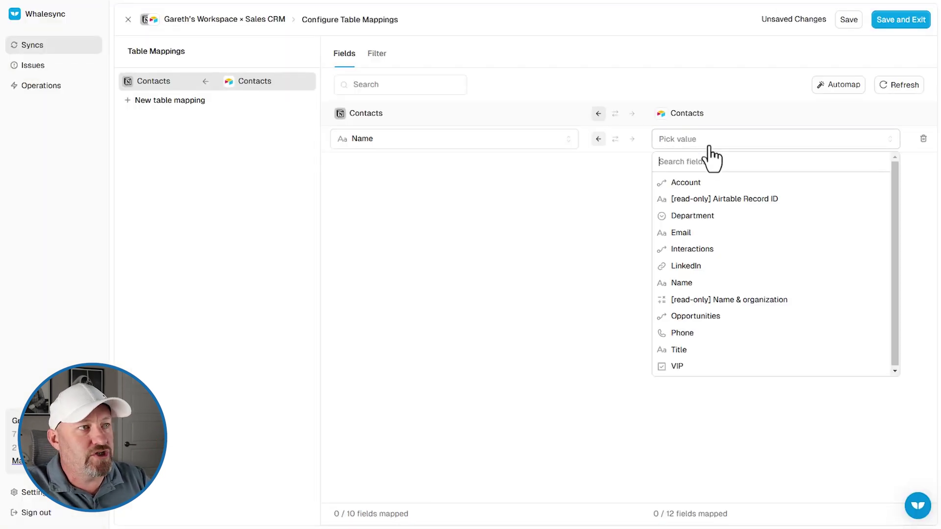
click(717, 284)
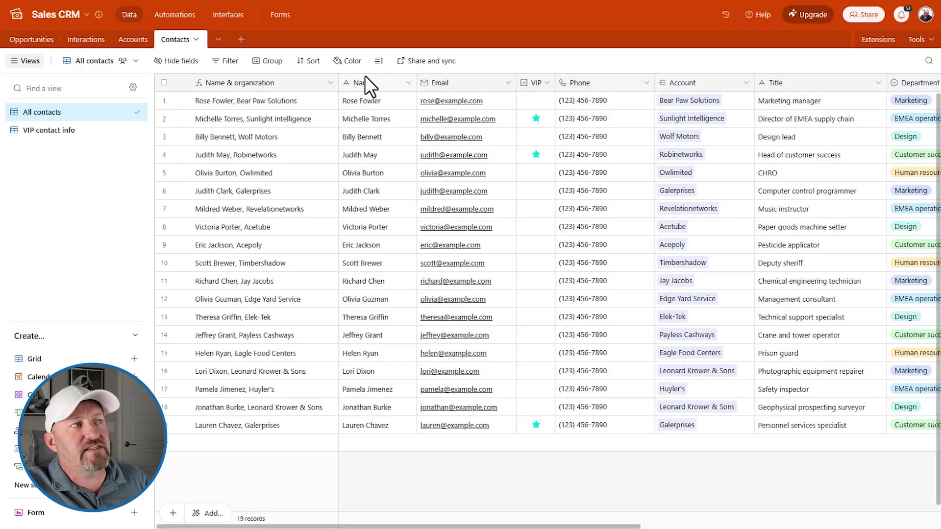
click(364, 78)
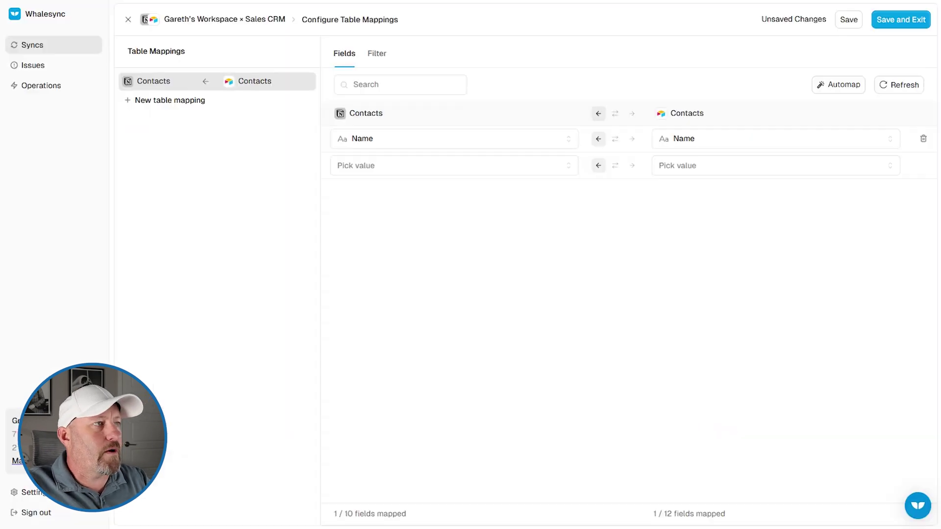
Map Notion Email Address to Airtable Email and save the field mappings
click(380, 169)
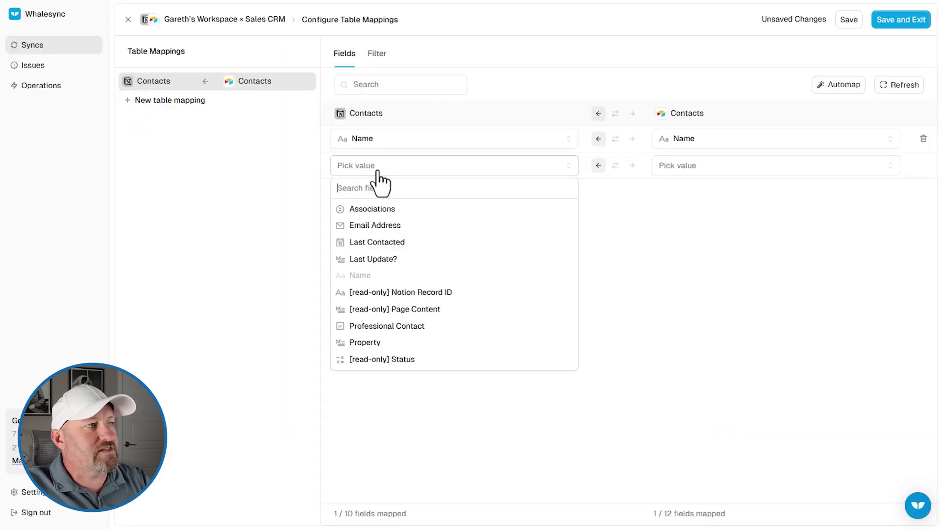
click(375, 226)
click(685, 169)
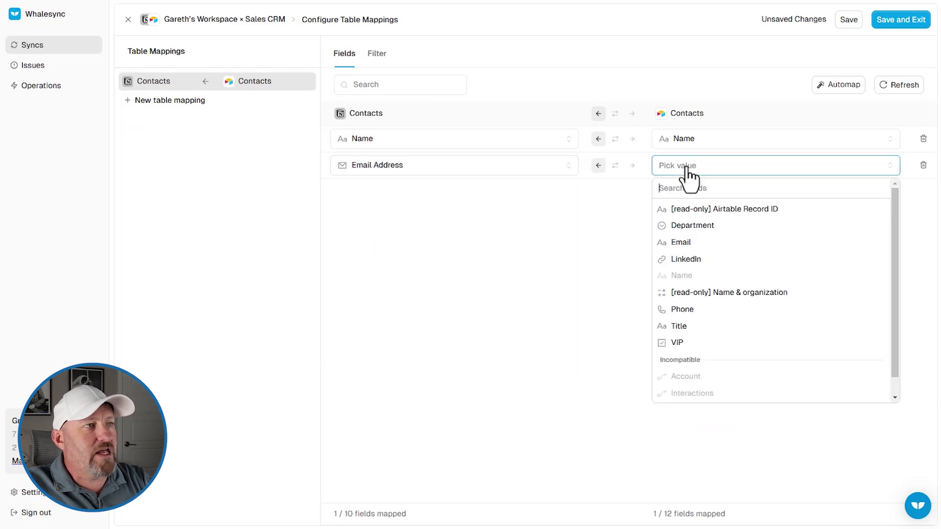
click(686, 242)
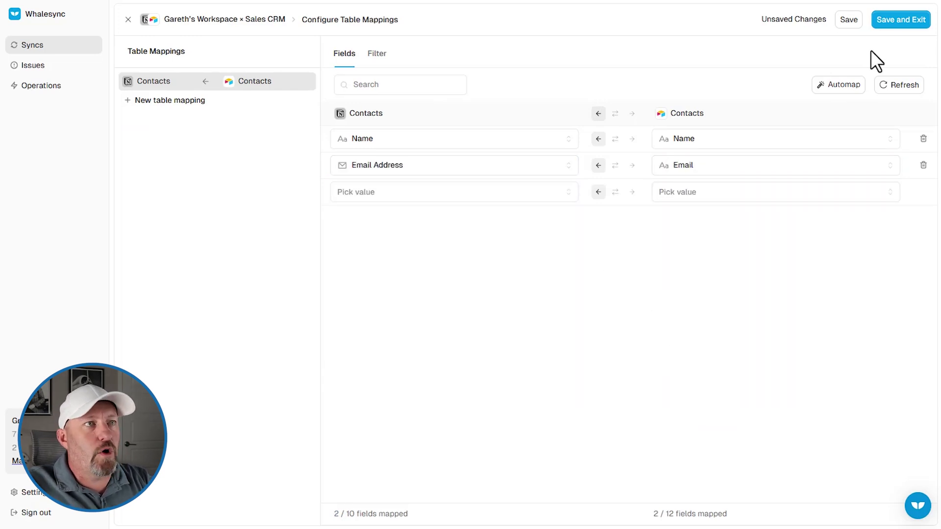
click(889, 22)
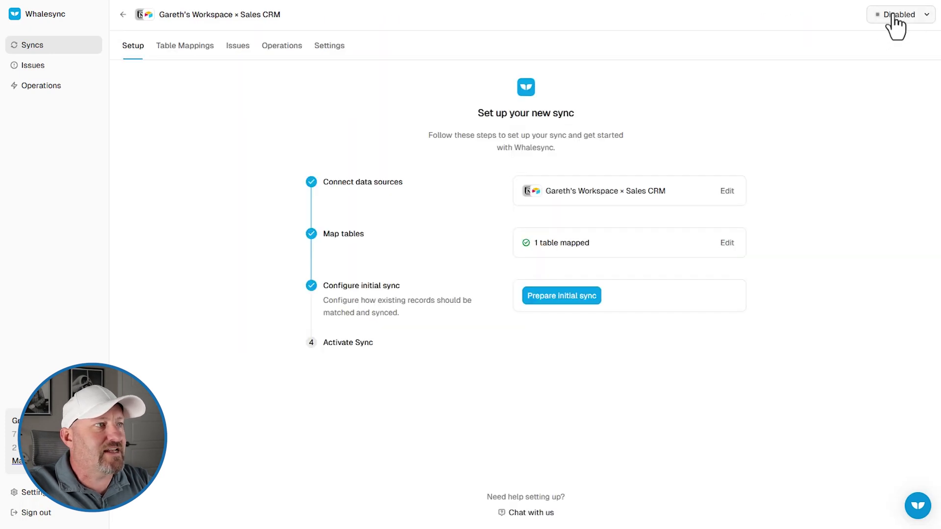
Scan existing records for the initial sync: 6 Notion contacts and 19 Airtable contacts
click(564, 298)
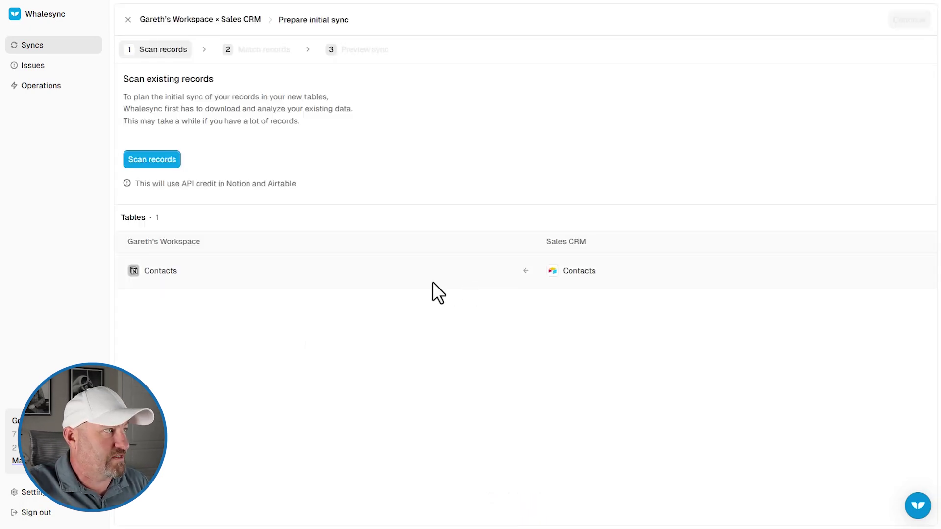
click(156, 162)
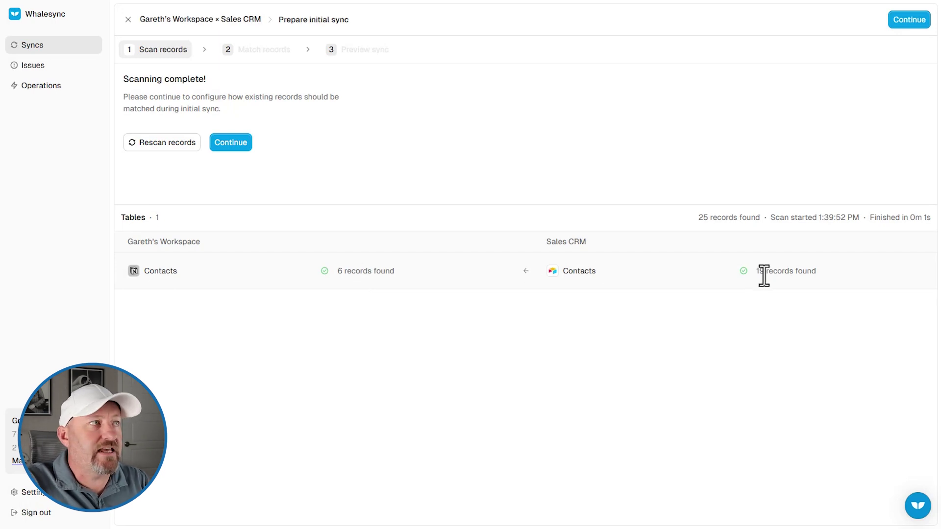
key(alt+Tab)
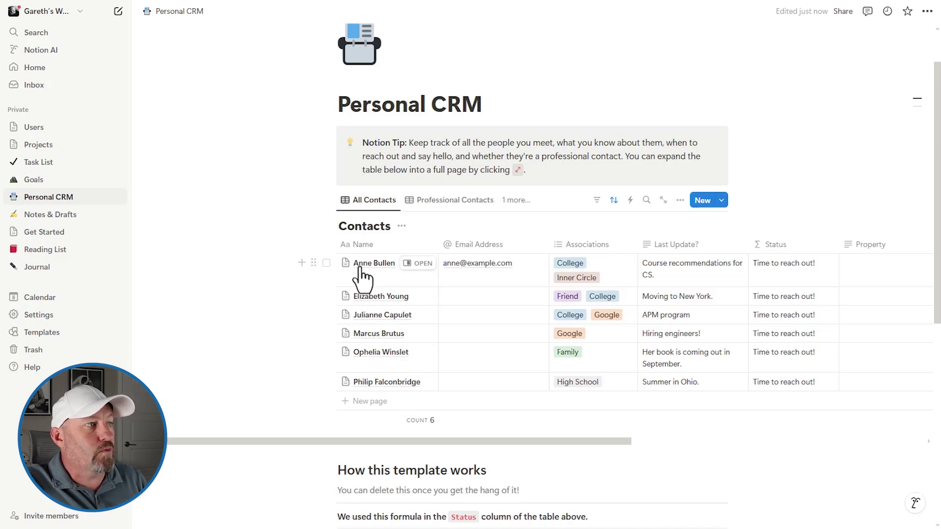
key(alt+Tab)
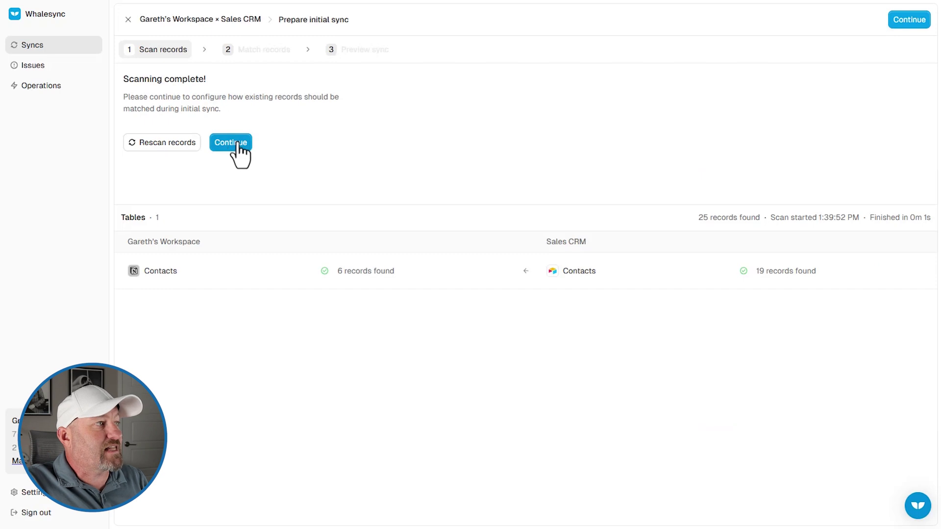
Skip record matching and accept the preview adding 19 Airtable records to Notion Contacts
click(237, 144)
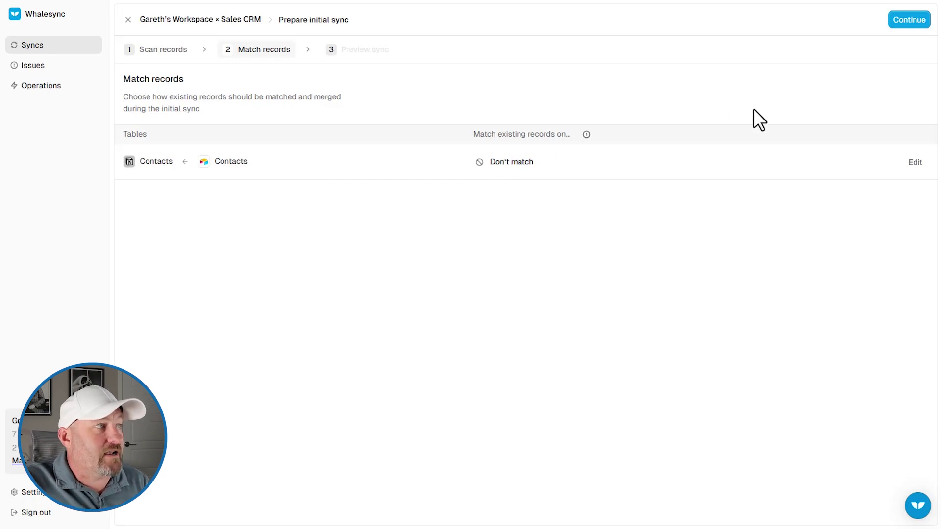
click(904, 24)
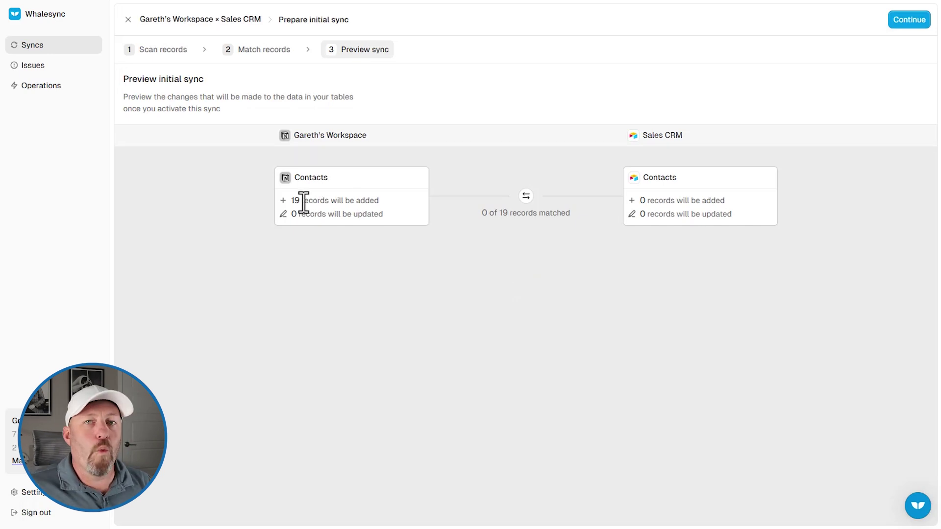
click(901, 20)
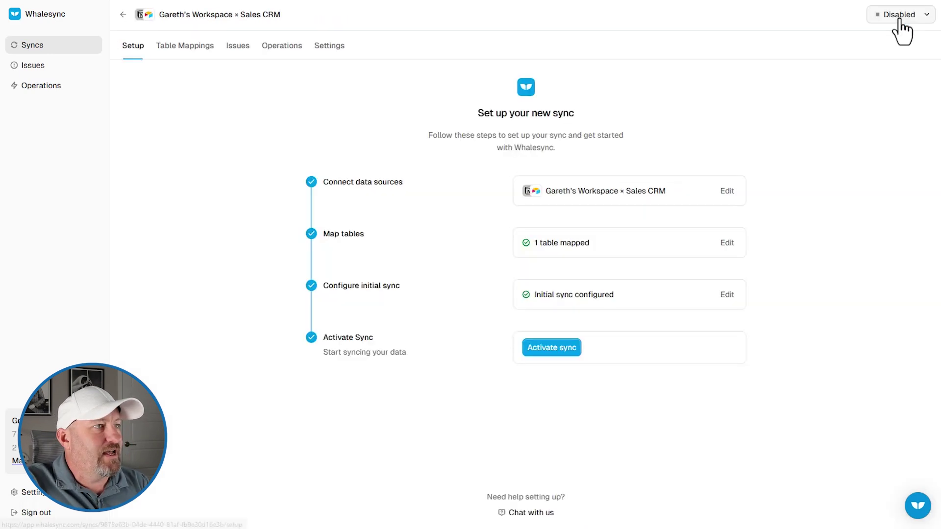
Activate the Notion–Sales CRM sync and confirm, starting the initial copy into Notion
click(543, 349)
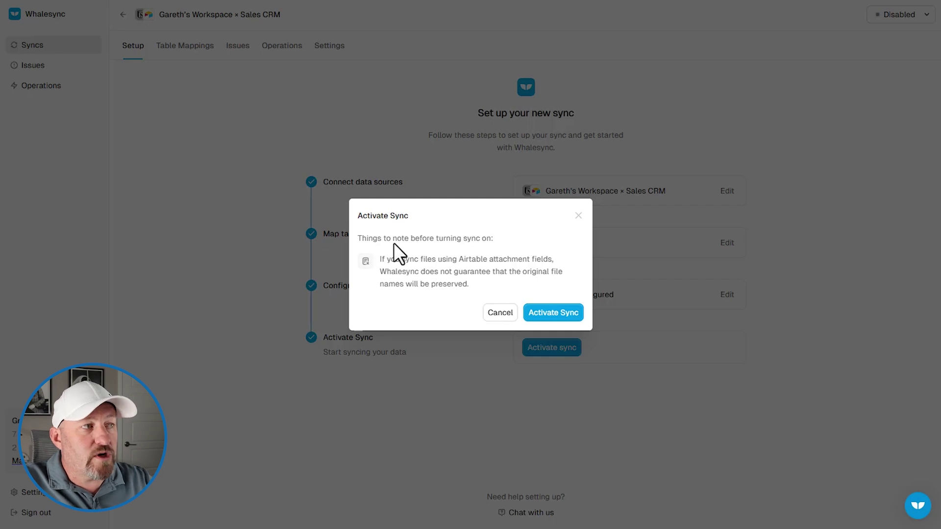
click(562, 314)
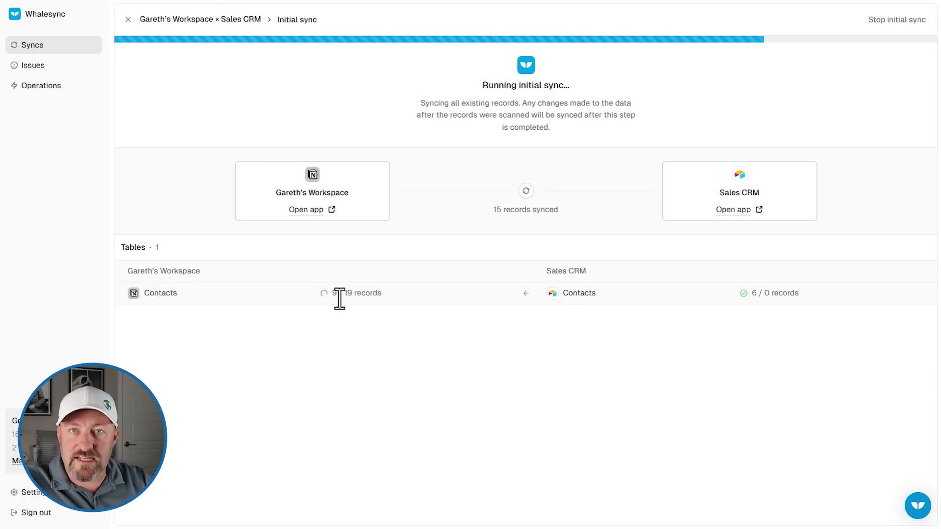
Scroll Notion's Personal CRM Contacts table as synced Airtable contacts arrive, now 23 entries
click(220, 8)
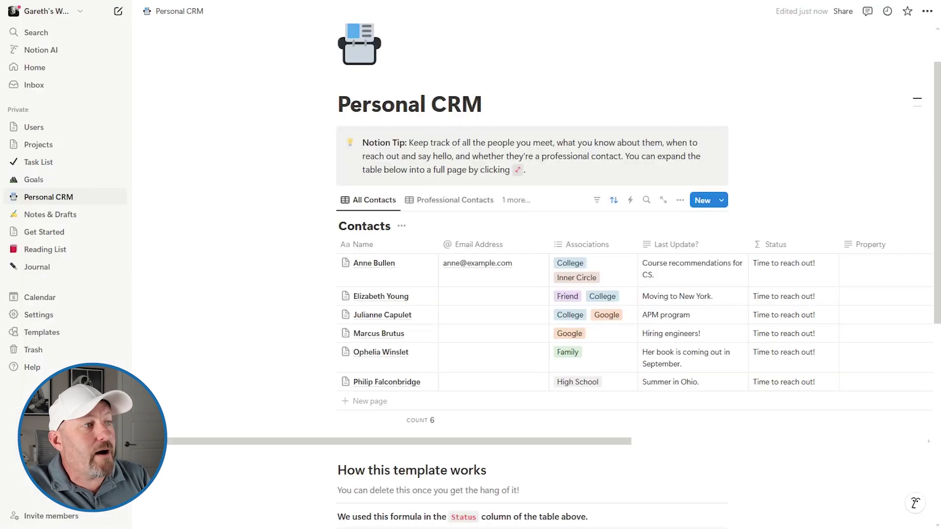
scroll(294, 295, down, 3)
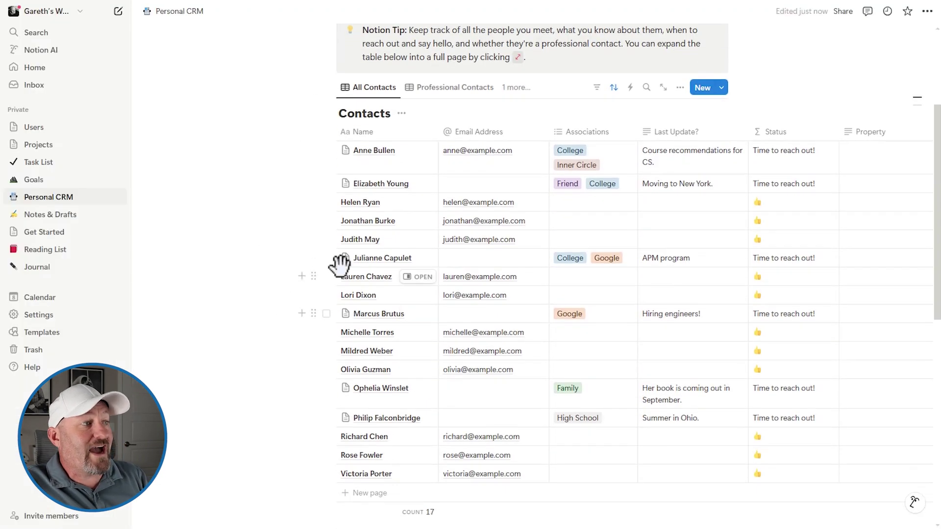
scroll(235, 292, down, 2)
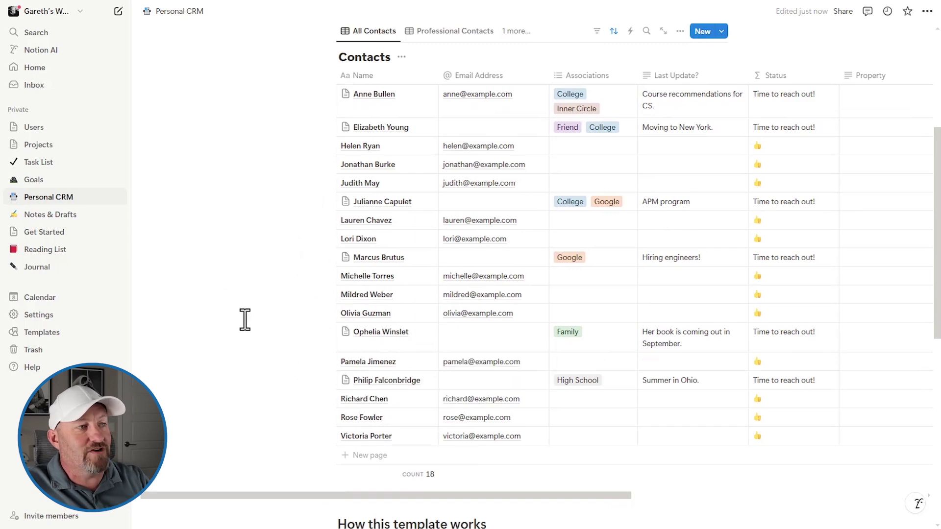
scroll(238, 320, down, 2)
scroll(234, 321, up, 2)
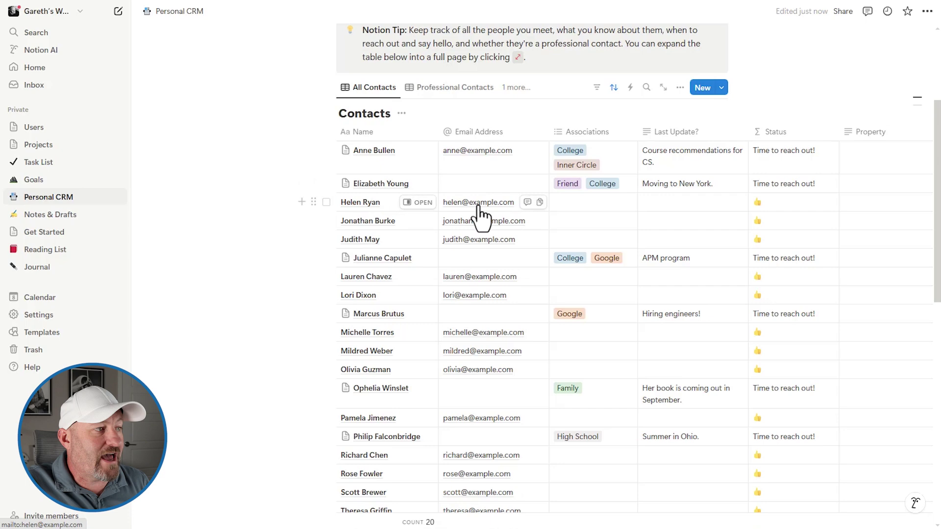
scroll(314, 309, down, 4)
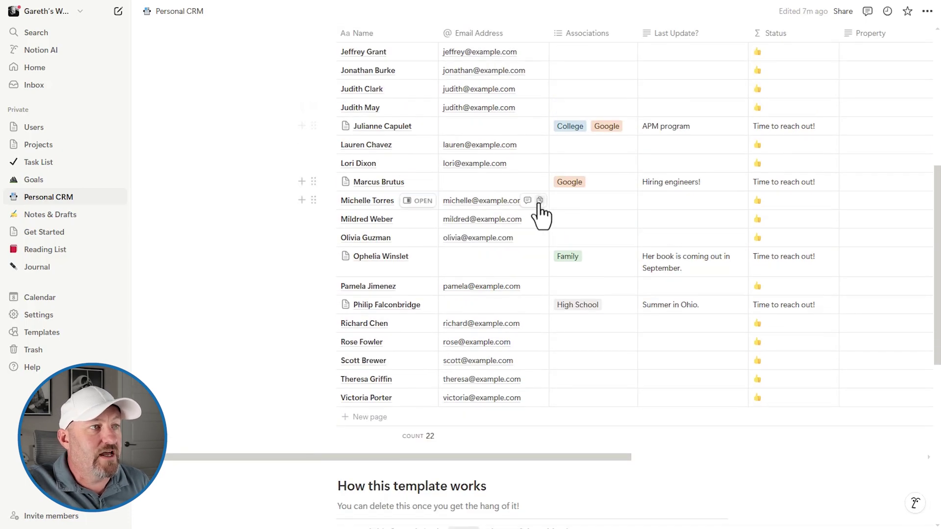
scroll(509, 245, up, 4)
scroll(442, 289, up, 3)
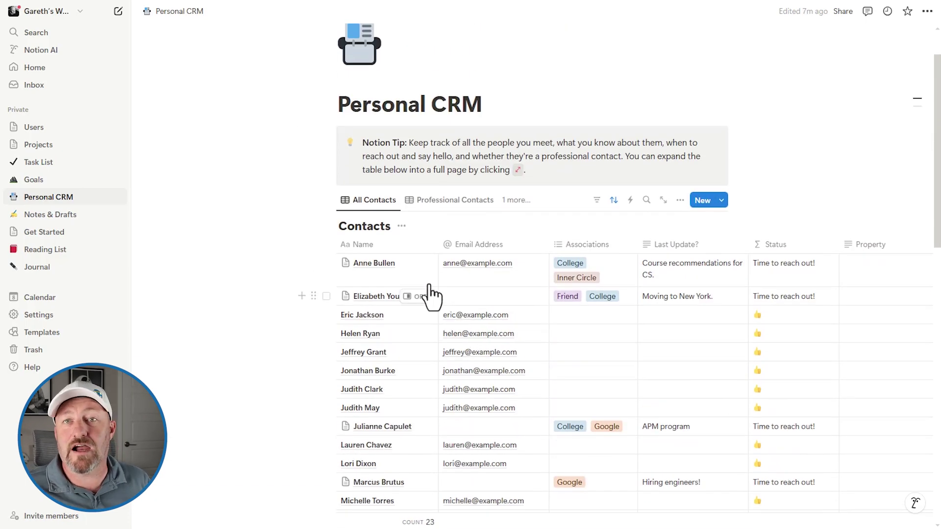